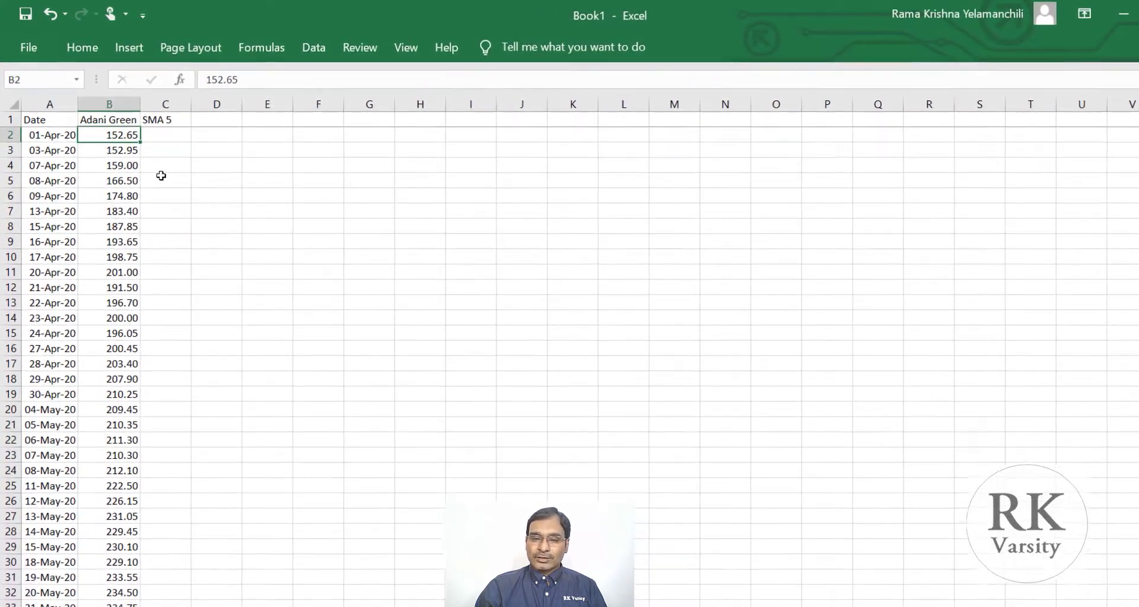
Open the Moving Average tool from the Data Analysis tools.
left_click(163, 144)
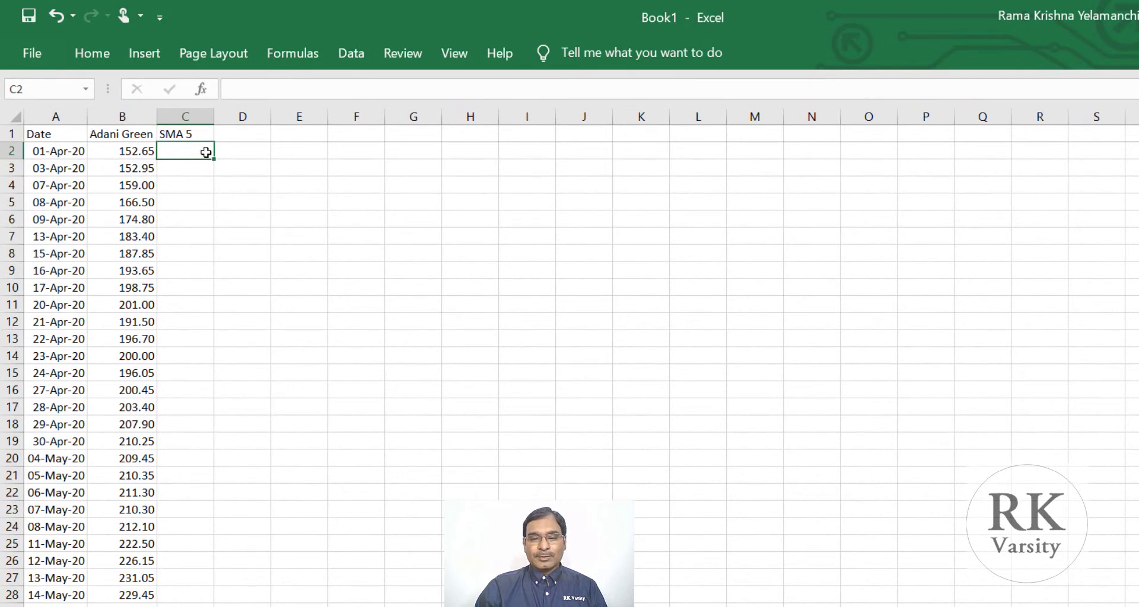
left_click(228, 178)
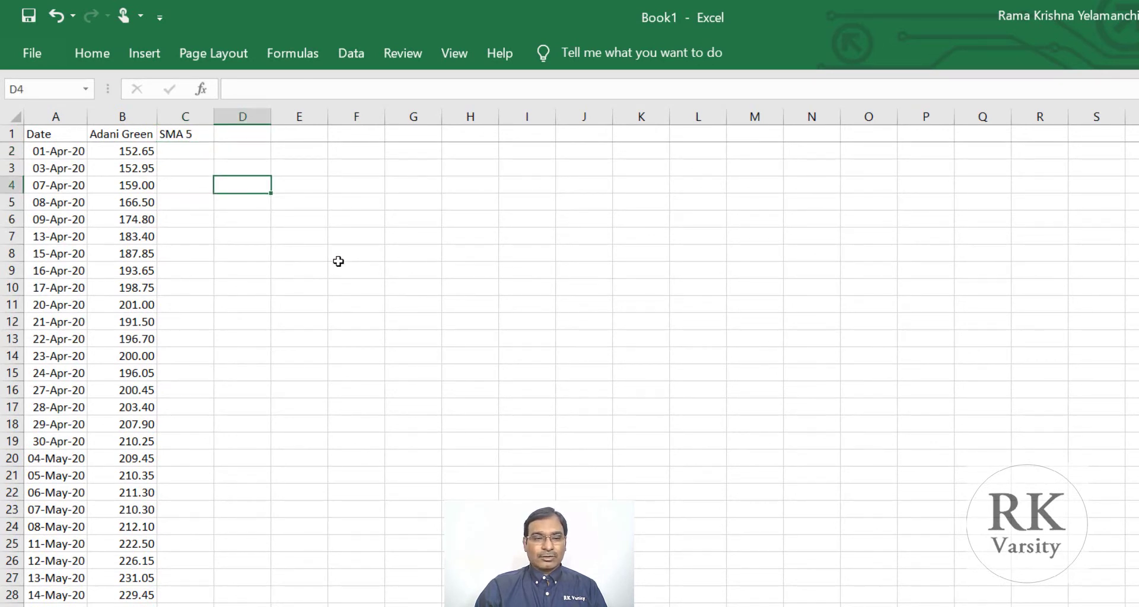
left_click(350, 60)
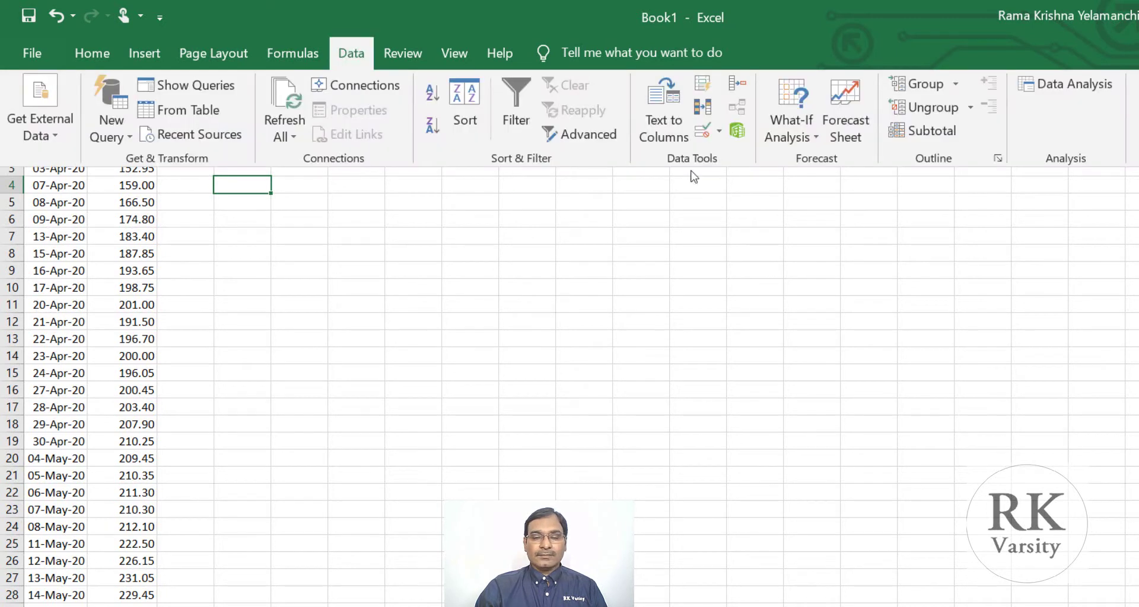
left_click(1066, 89)
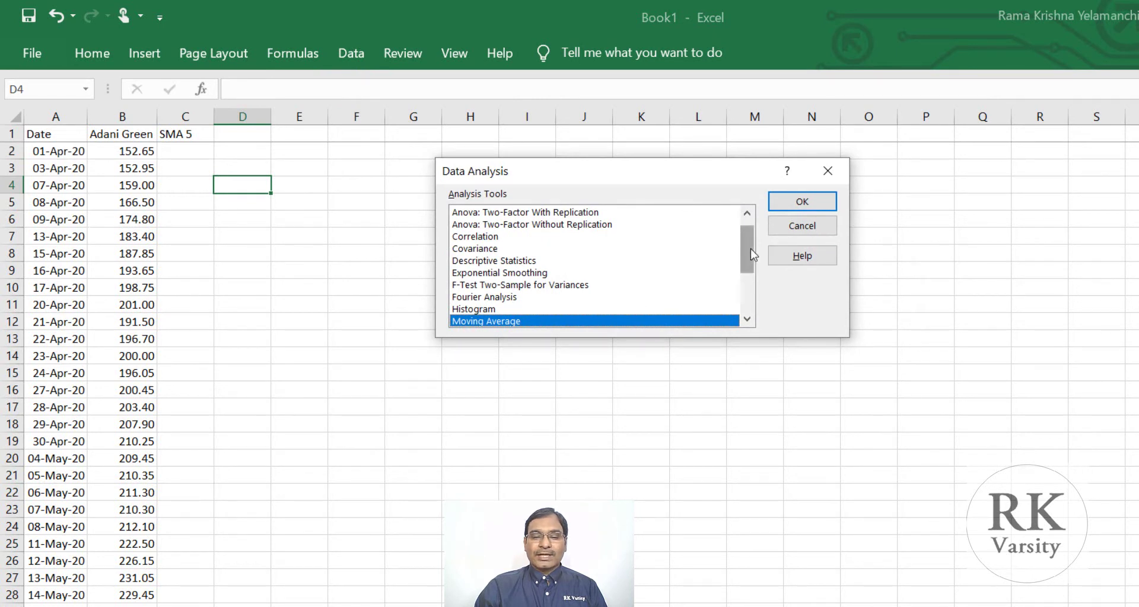
left_click_drag(751, 255, 751, 274)
scroll(507, 294, "up", 1)
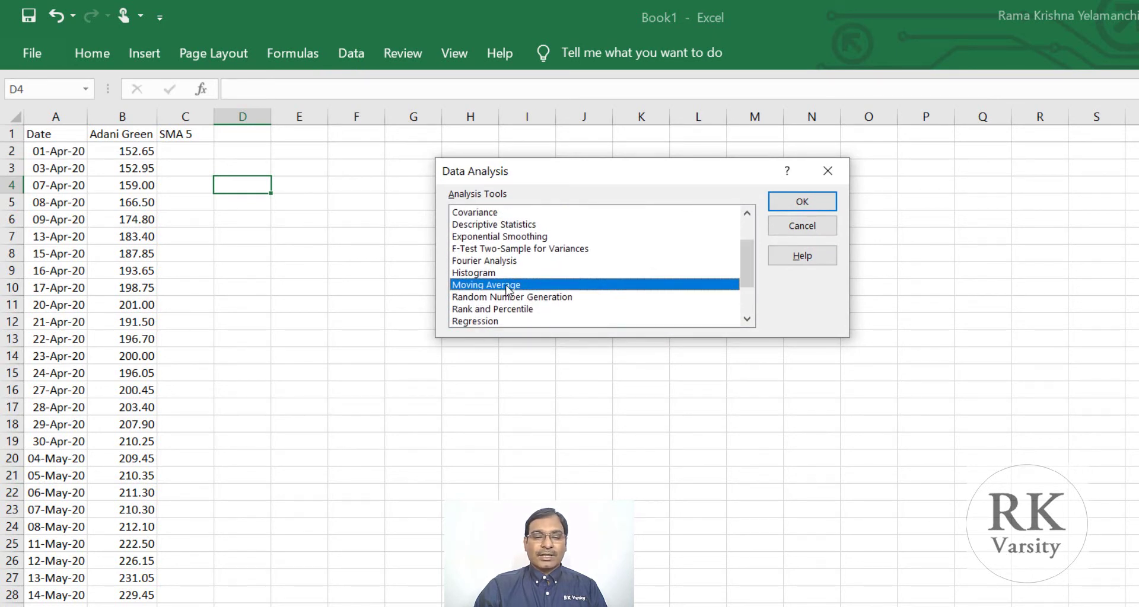
left_click(802, 203)
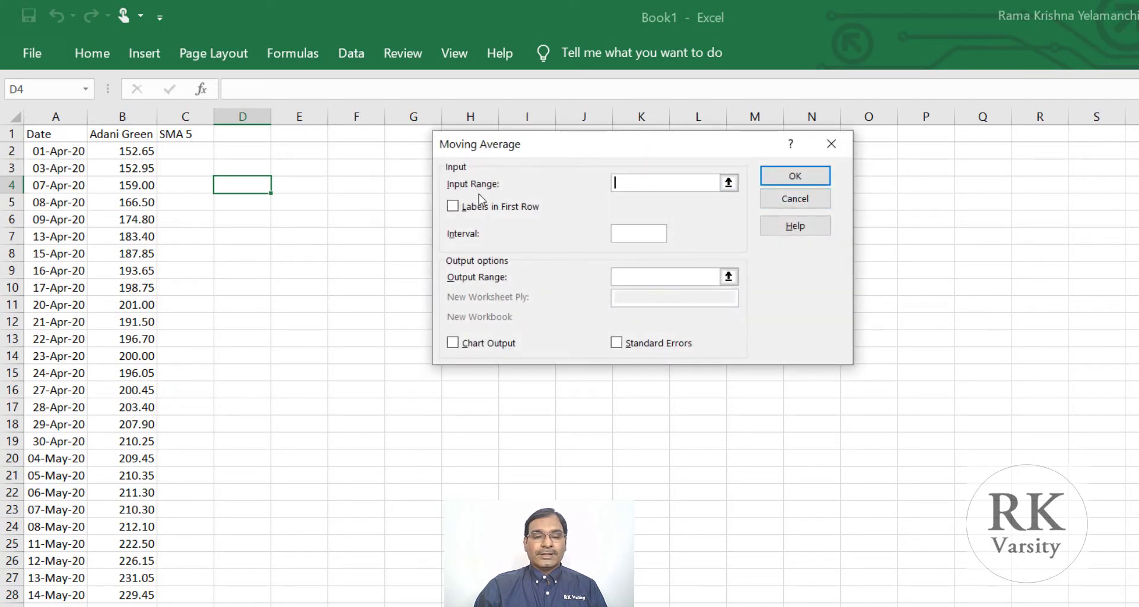
Set the moving average's input range to $B$1:$B$126 and mark that the first row contains labels.
left_click(728, 183)
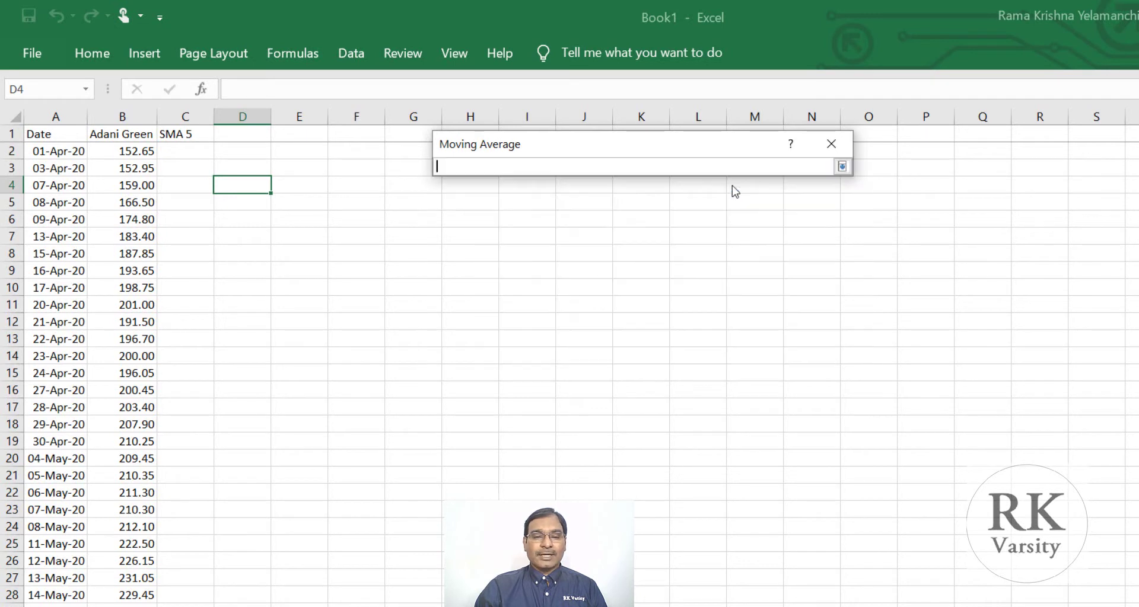
left_click(120, 136)
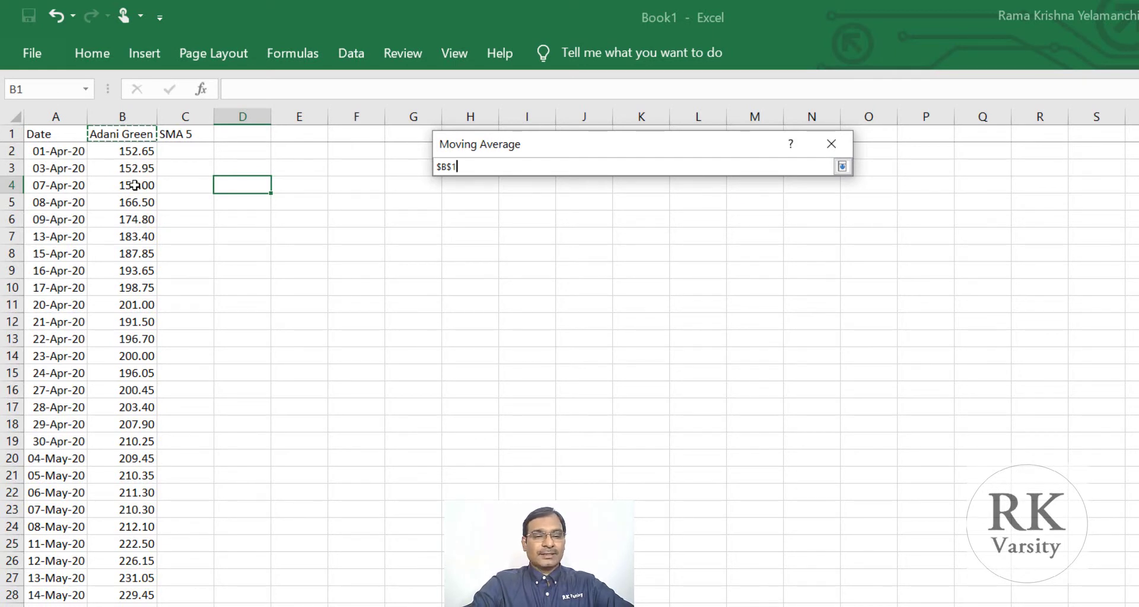
key("ctrl+shift+Down")
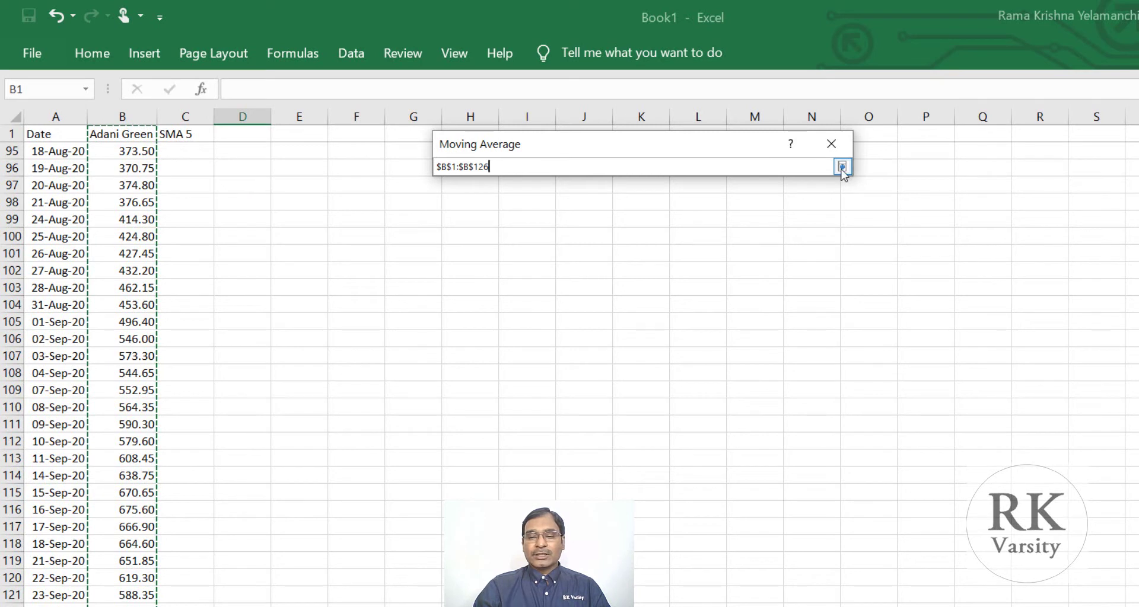
left_click(841, 166)
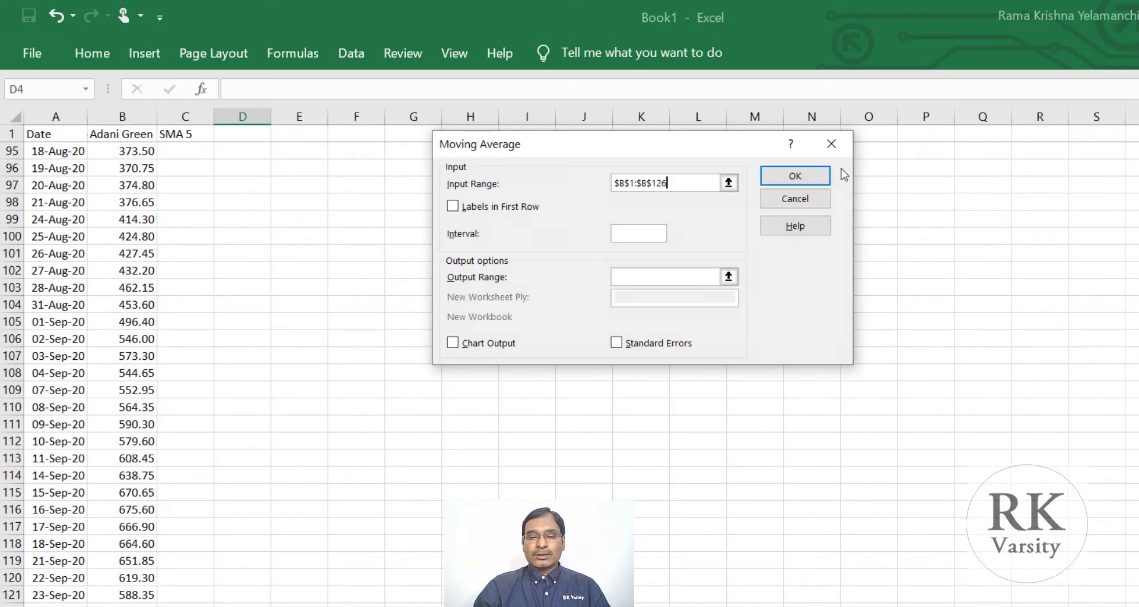
left_click(458, 209)
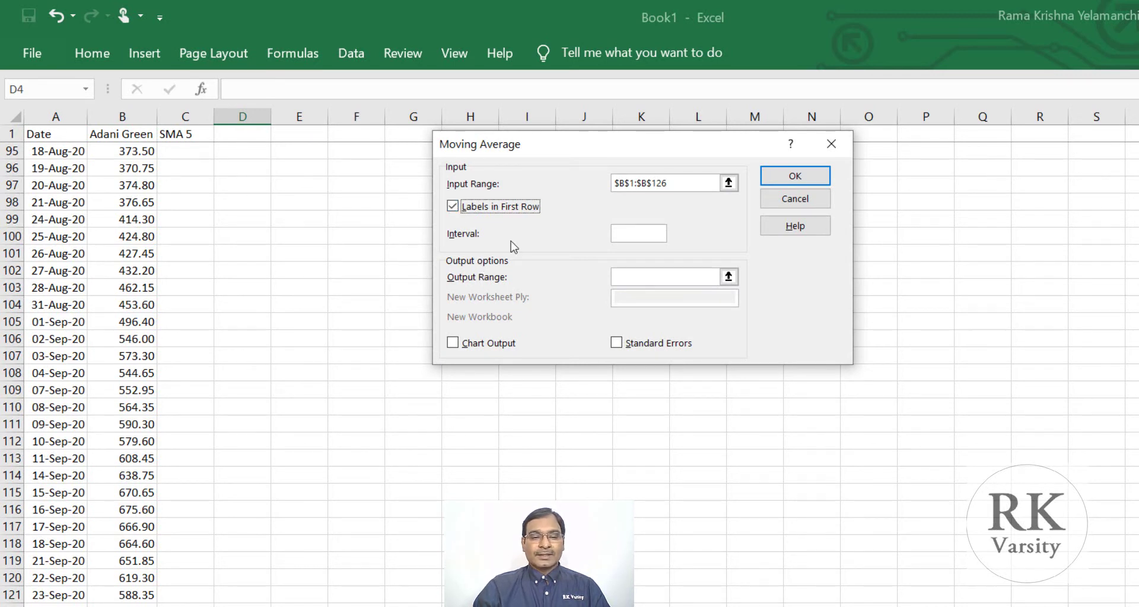
Set the moving average interval to 5 and the output range to $C$2, and run the analysis.
left_click(629, 233)
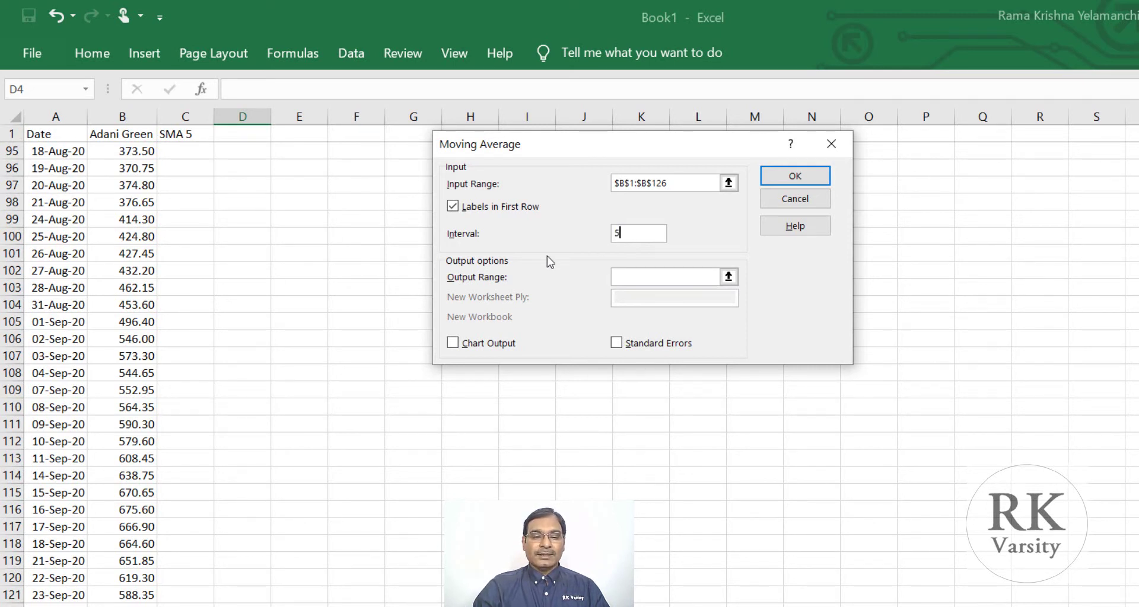
left_click(728, 277)
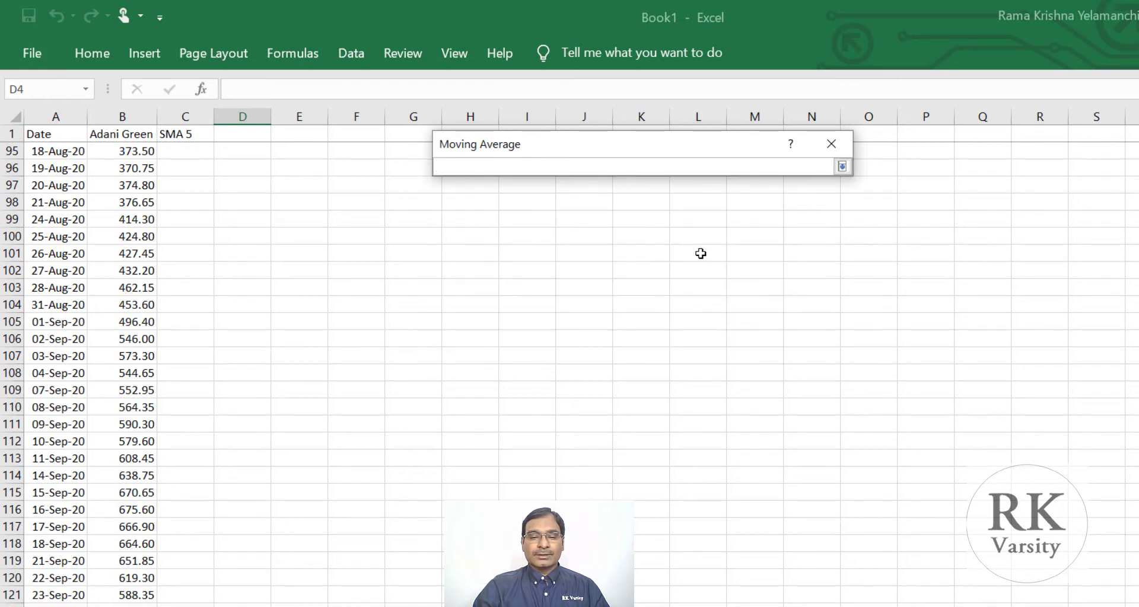
scroll(107, 356, "up", 20)
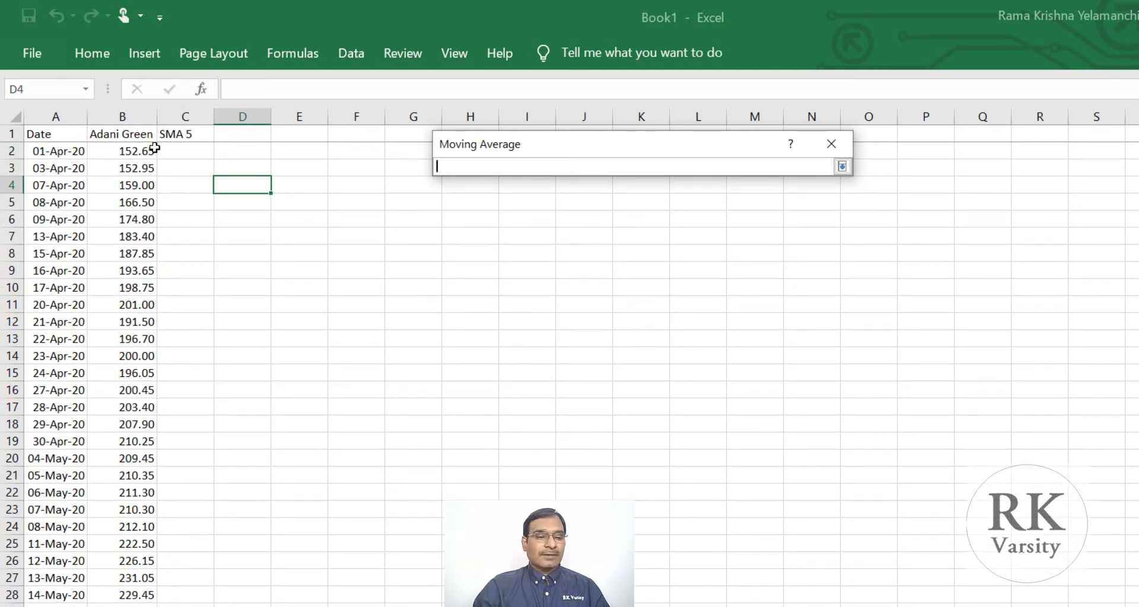
left_click(187, 151)
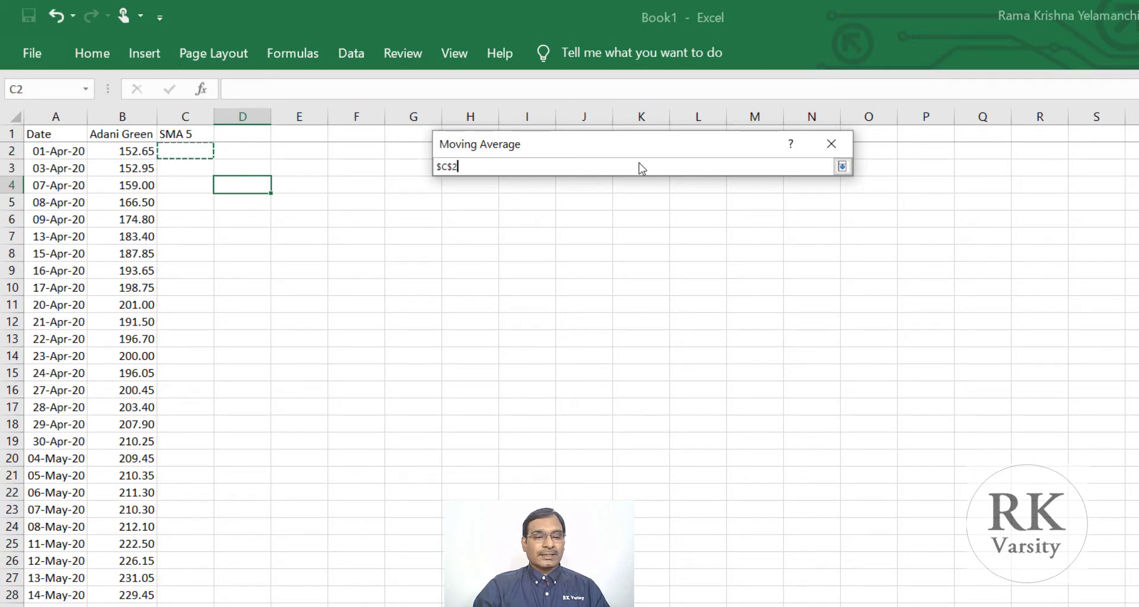
left_click(840, 167)
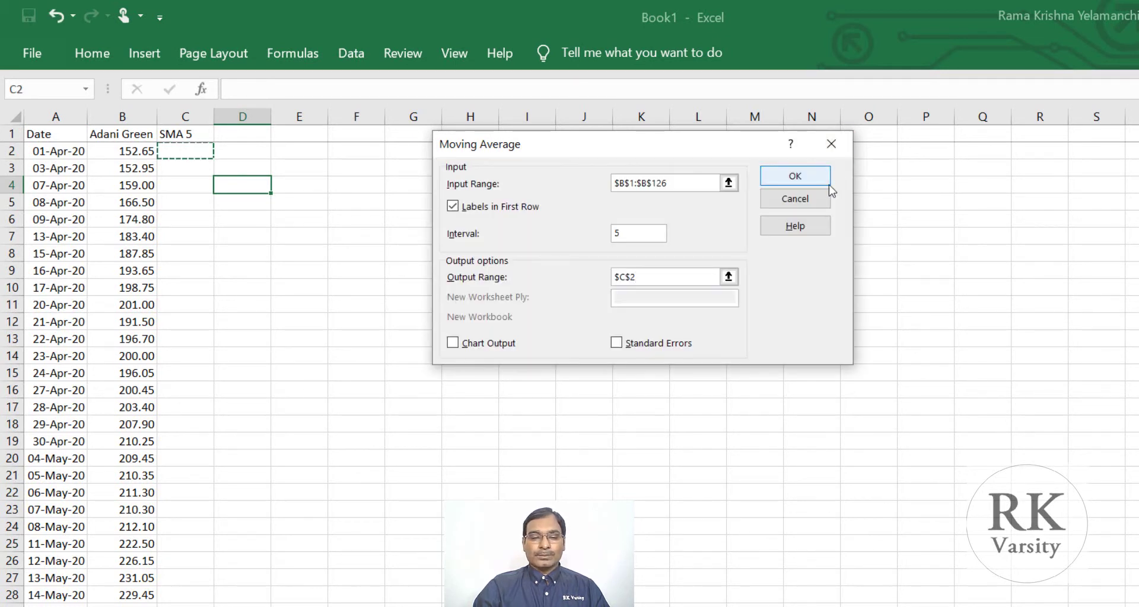
left_click(795, 176)
left_click(356, 321)
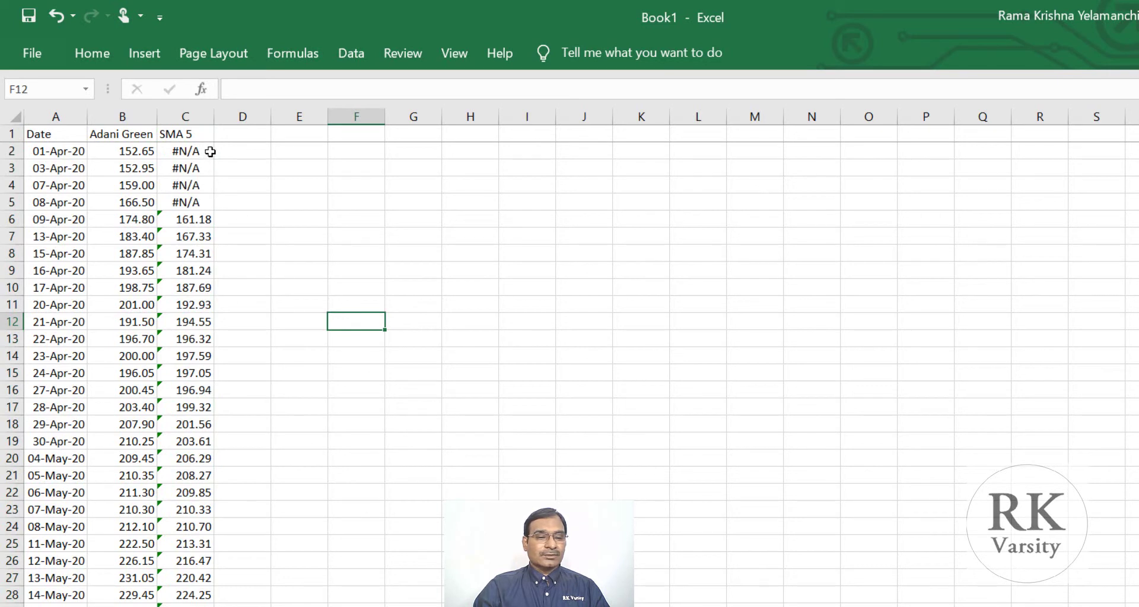
left_click(210, 152)
left_click(208, 169)
left_click(209, 185)
left_click(210, 201)
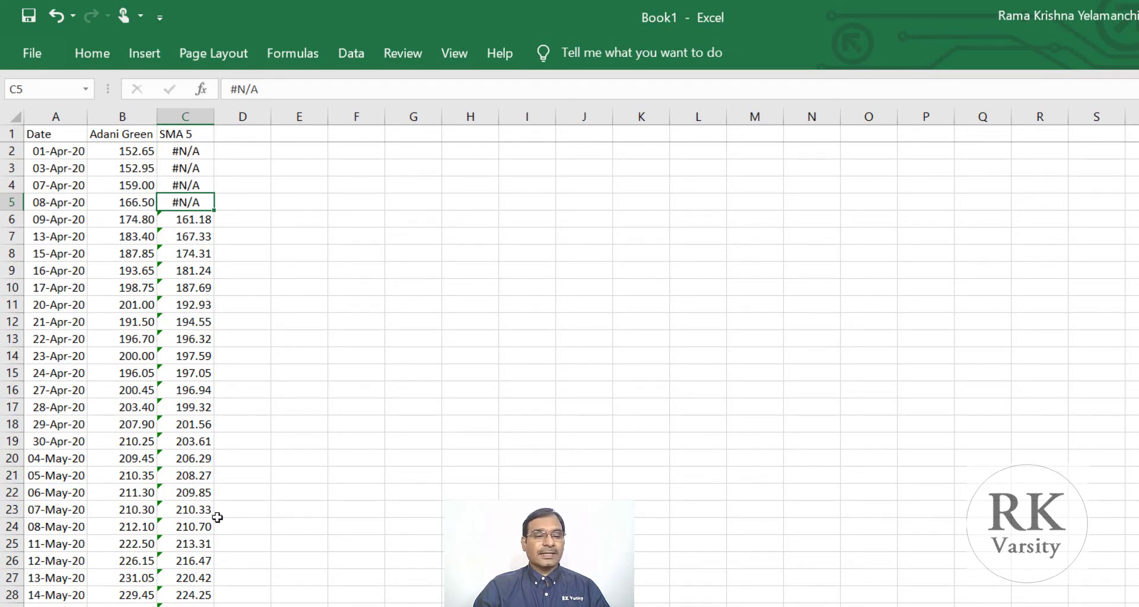
Copy the Adani Green and SMA 5 headers from B1:C1 to F1:G1.
left_click_drag(123, 134, 185, 133)
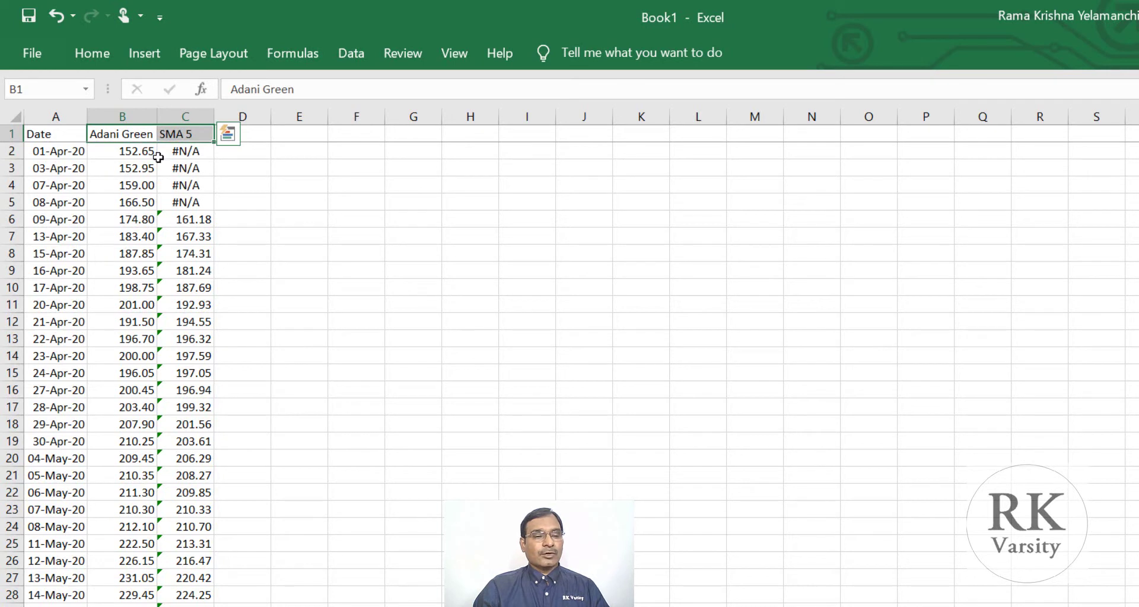
key("ctrl+c")
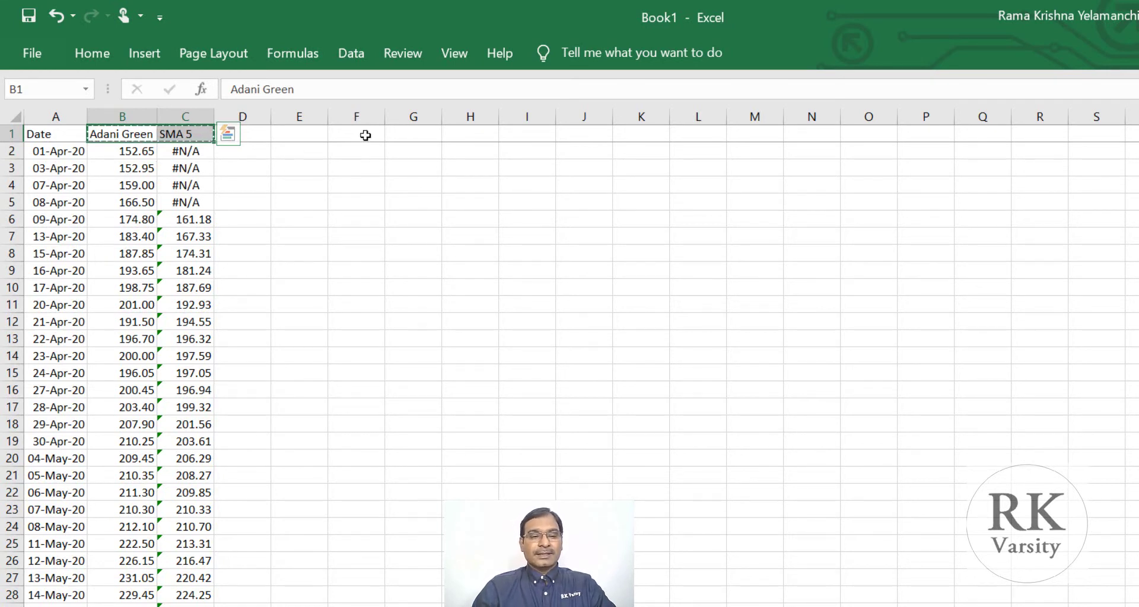
left_click(347, 134)
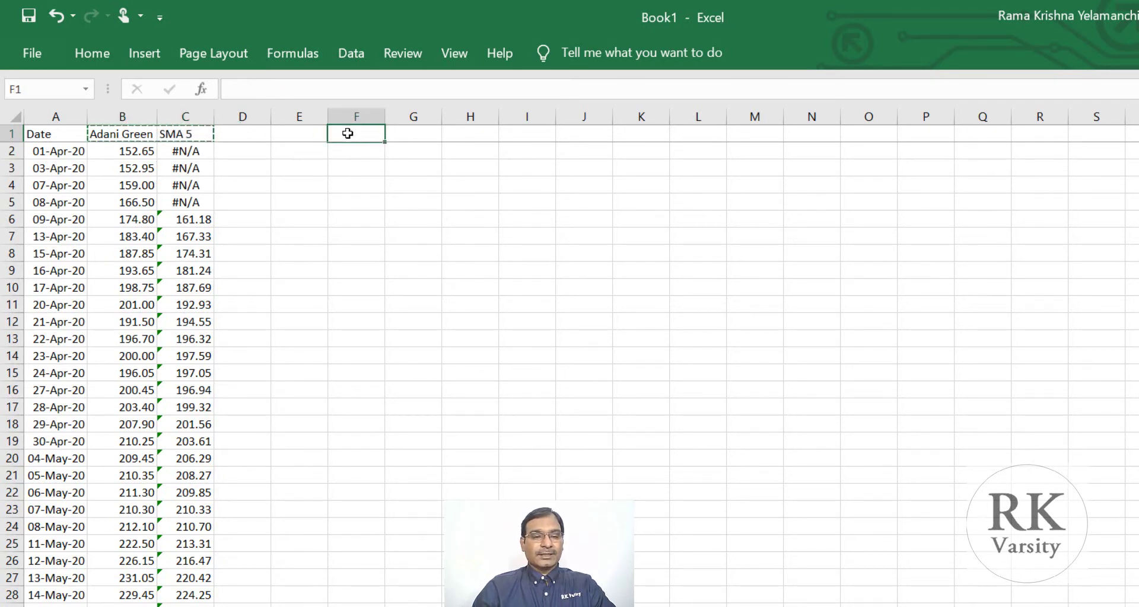
key("ctrl+v")
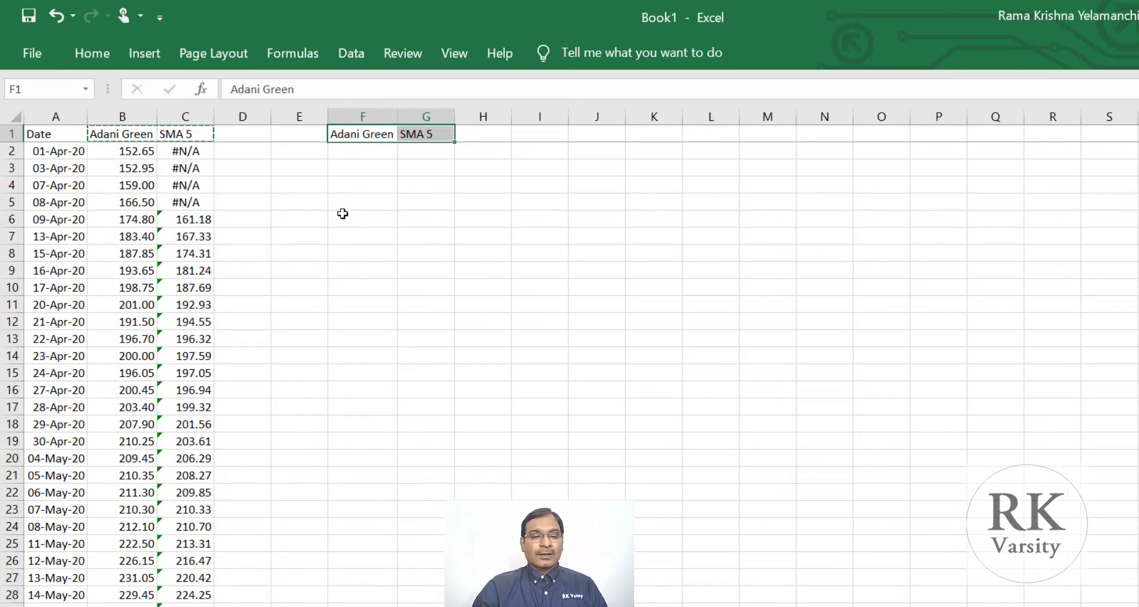
left_click(322, 252)
Copy the prices and moving averages from B6:C126 and paste them as values starting at F2.
left_click(127, 222)
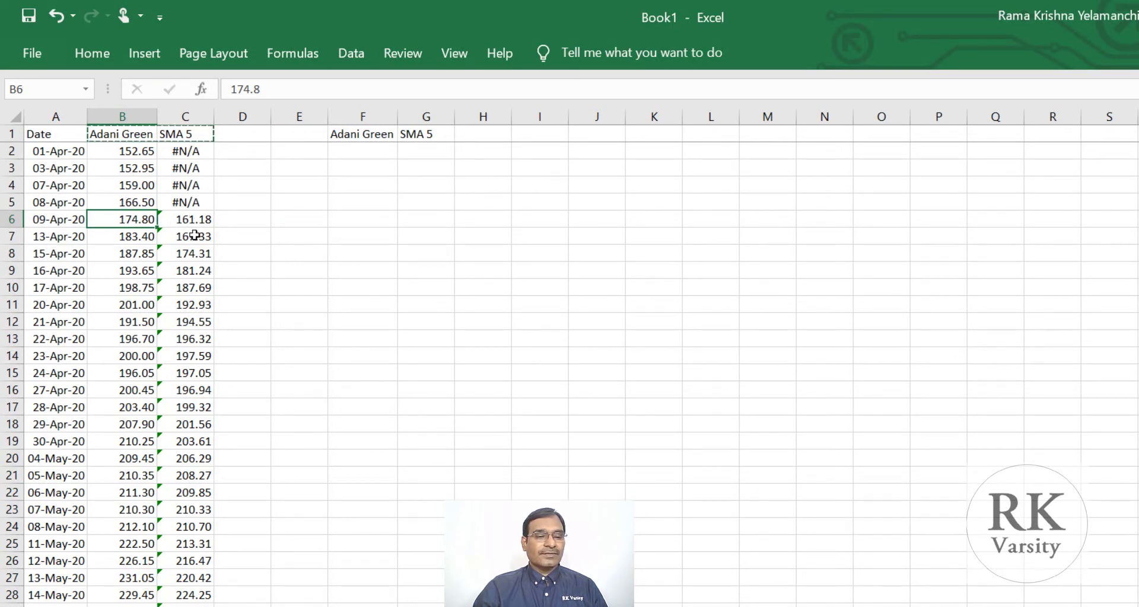
key("shift+Right")
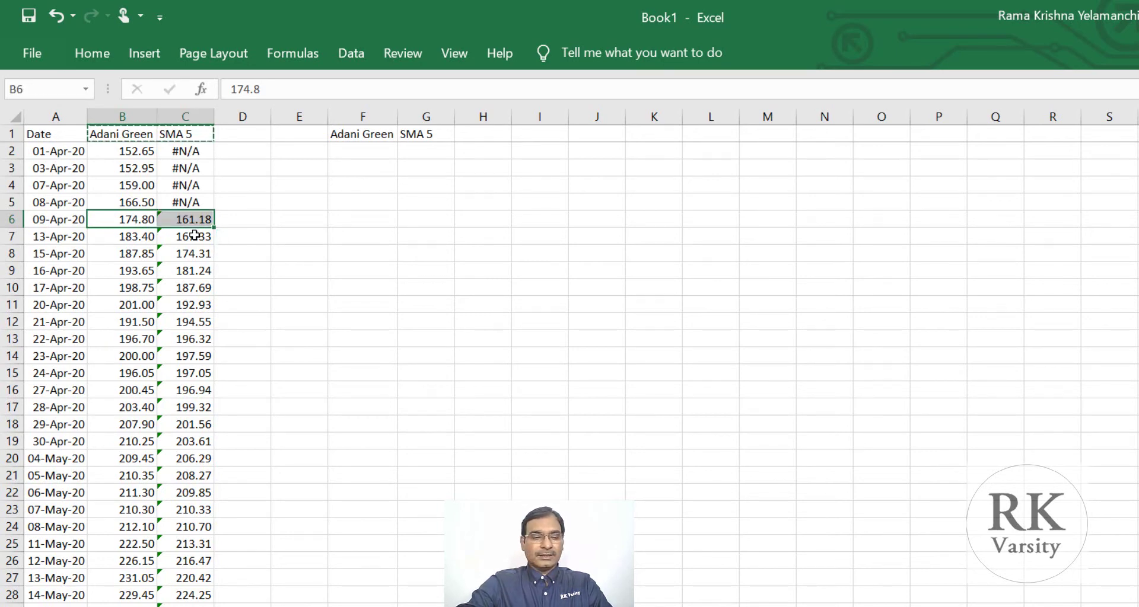
key("ctrl+shift+Down")
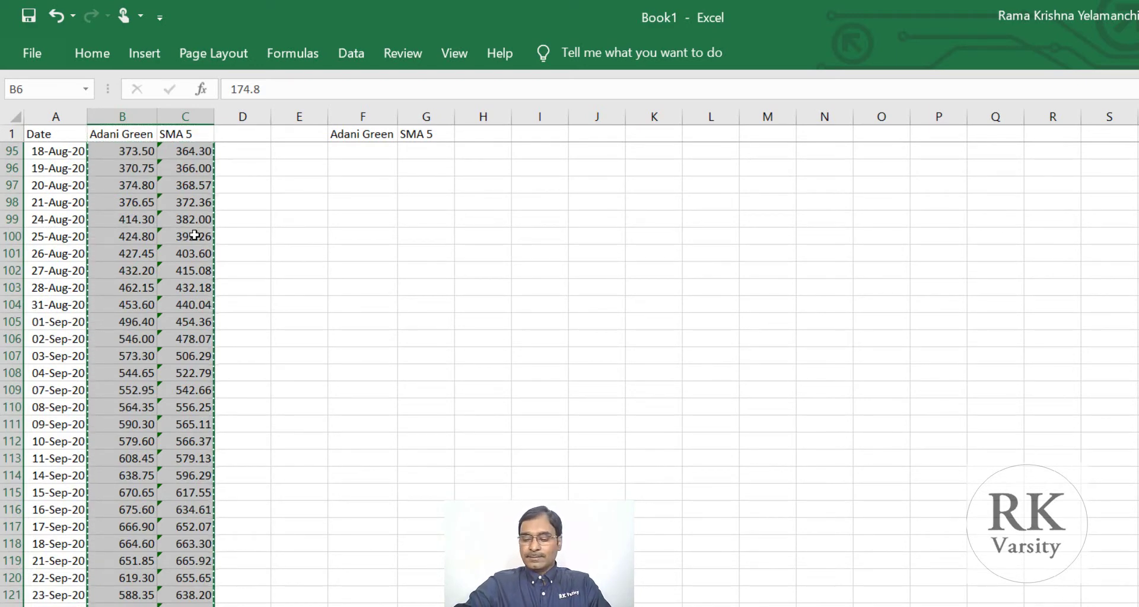
key("ctrl+Home")
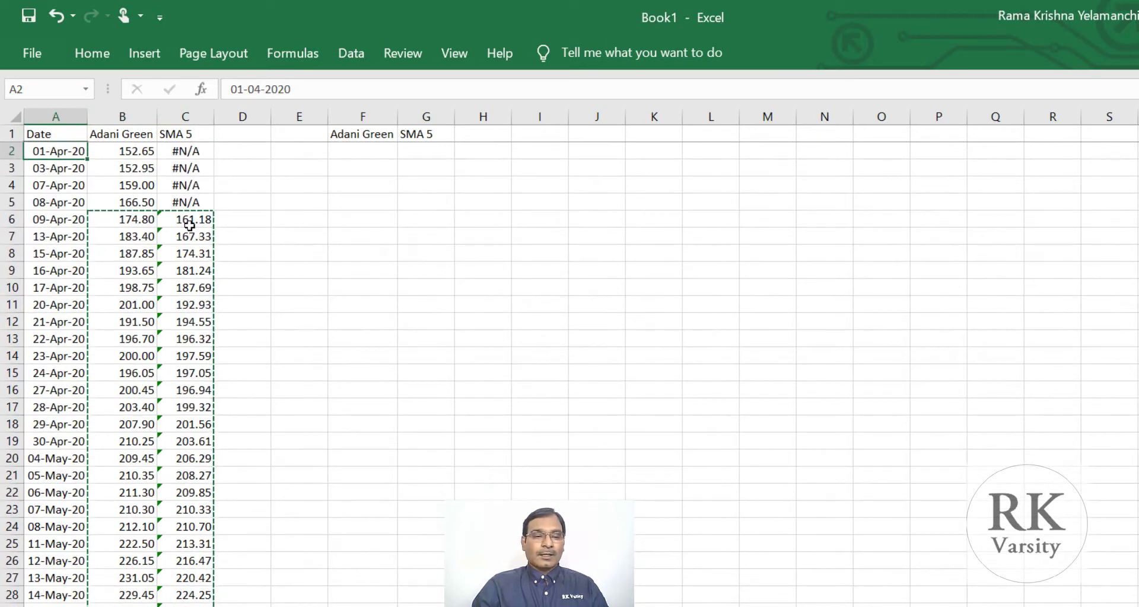
left_click(356, 155)
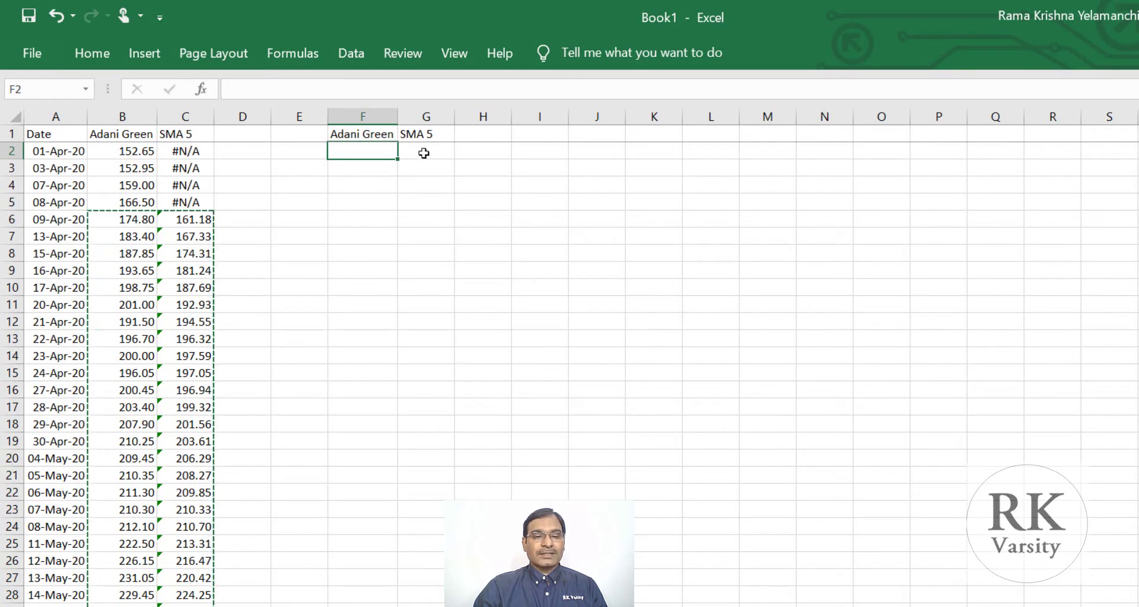
right_click(360, 151)
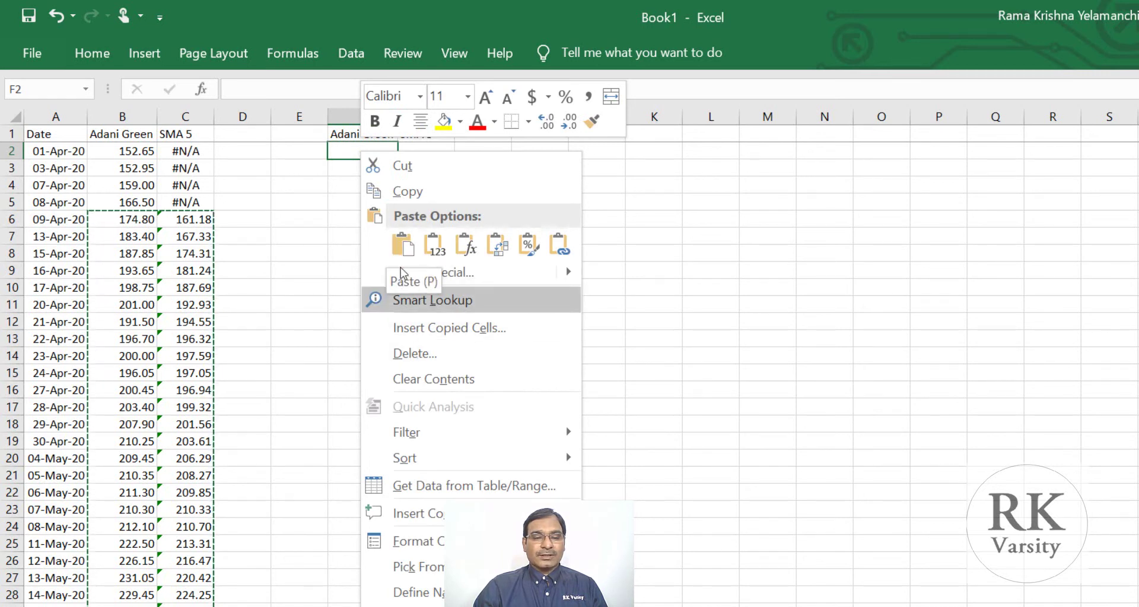
left_click(439, 254)
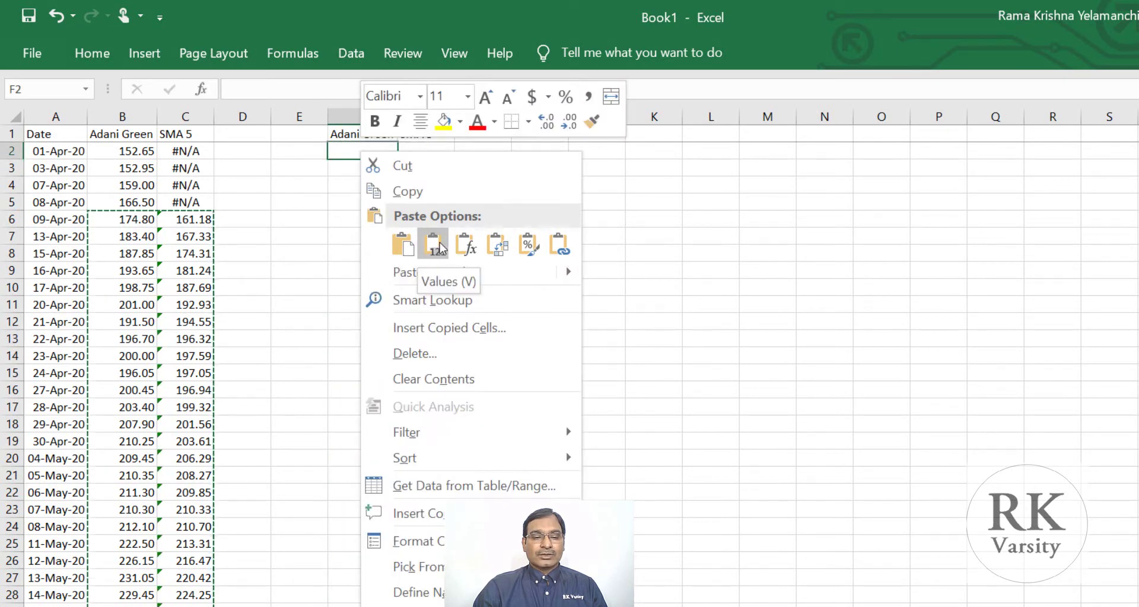
left_click(434, 245)
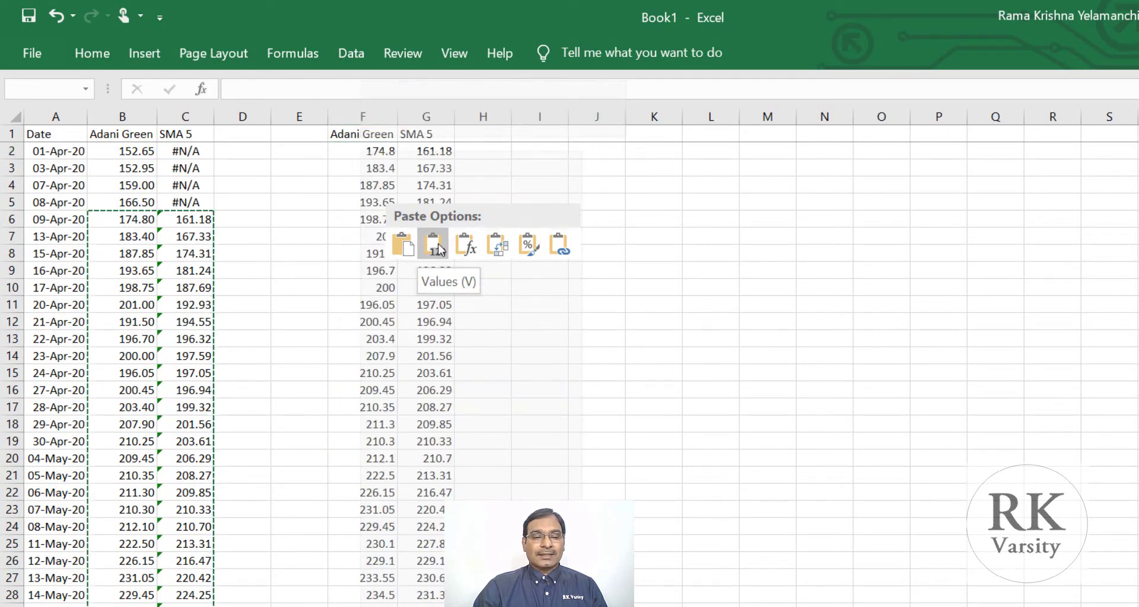
left_click(434, 244)
left_click(532, 356)
scroll(582, 326, "down", 1)
scroll(582, 326, "up", 1)
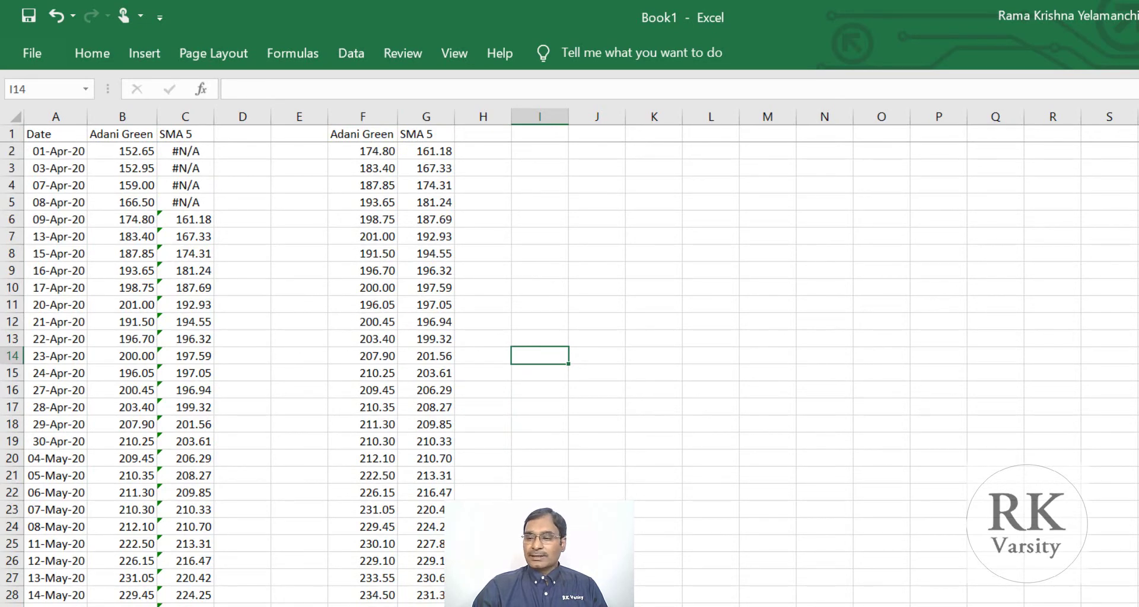
scroll(426, 441, "down", 20)
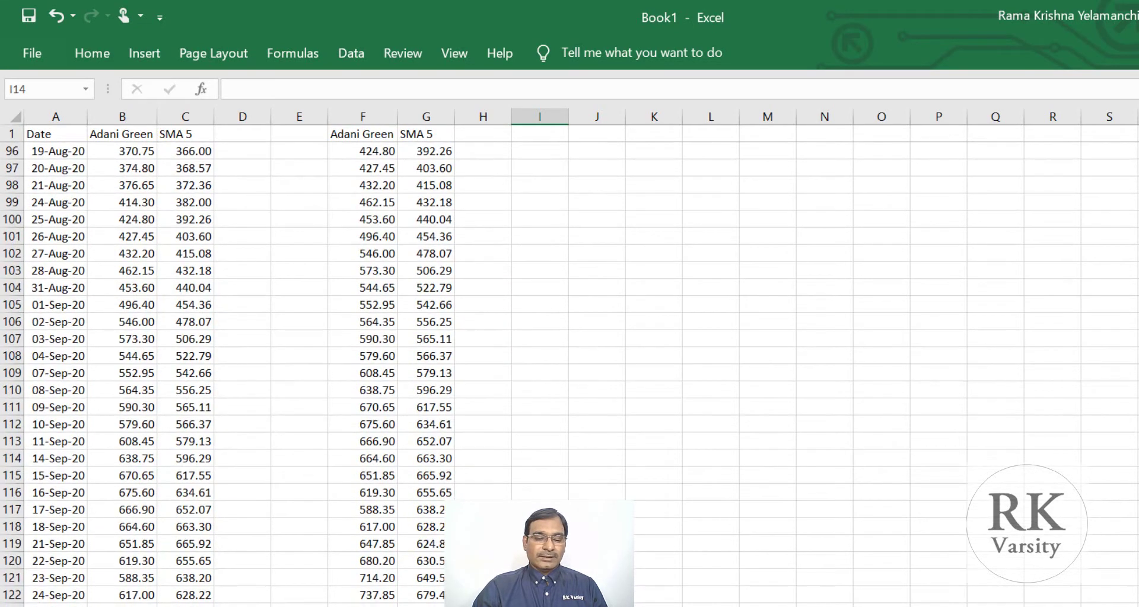
scroll(498, 185, "up", 20)
left_click(498, 185)
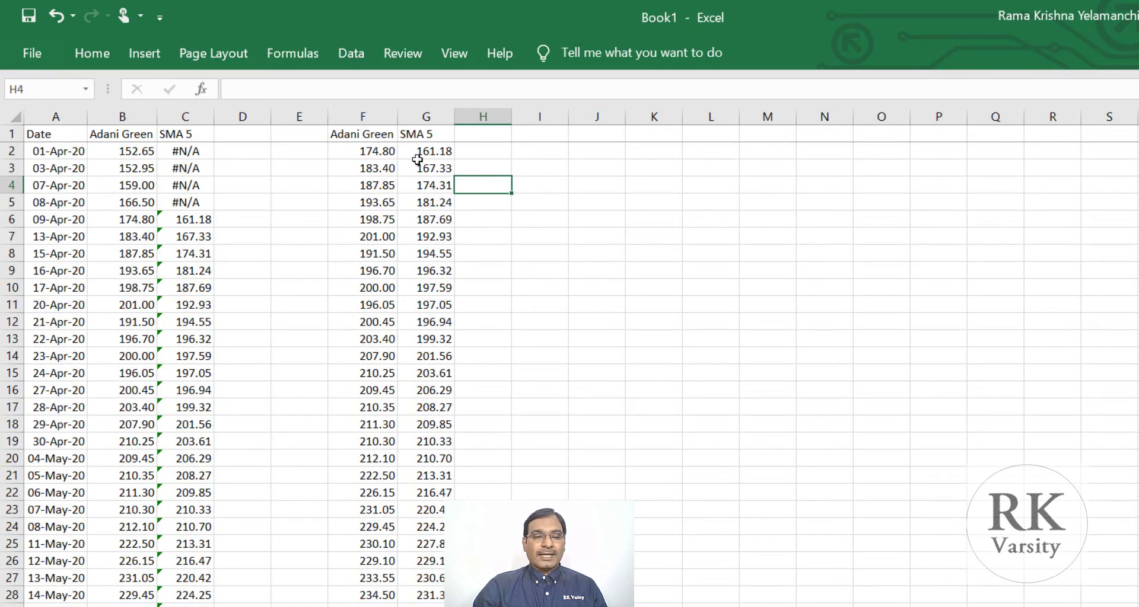
Insert a 2-D Line with Markers chart from the Adani Green prices and SMA 5 values in F1:G122.
left_click(369, 137)
key("shift+Right")
key("ctrl+shift+Down")
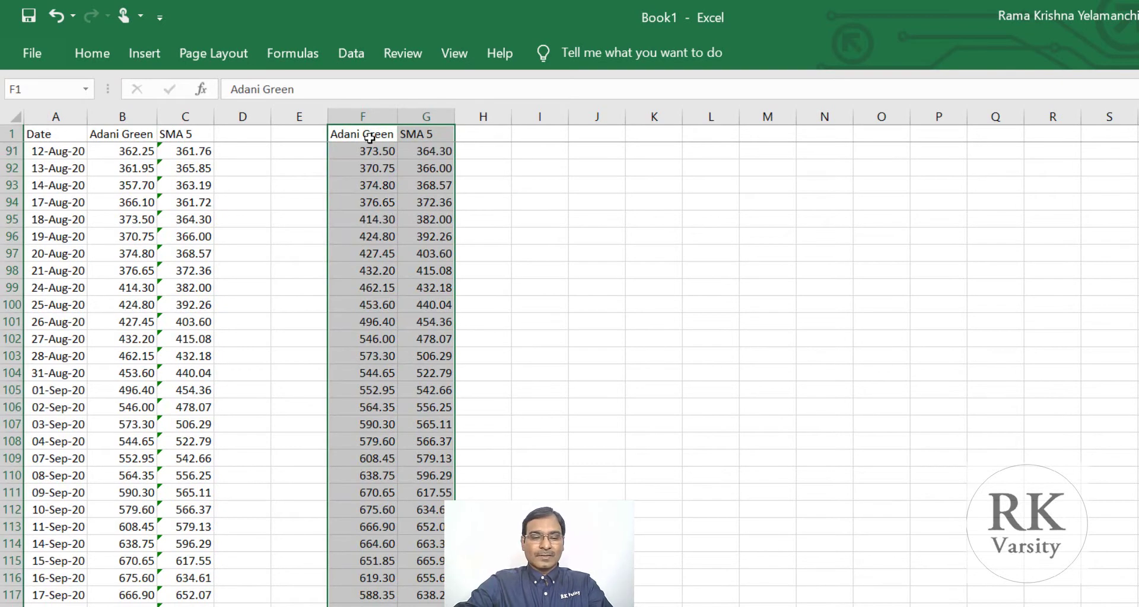
left_click(145, 55)
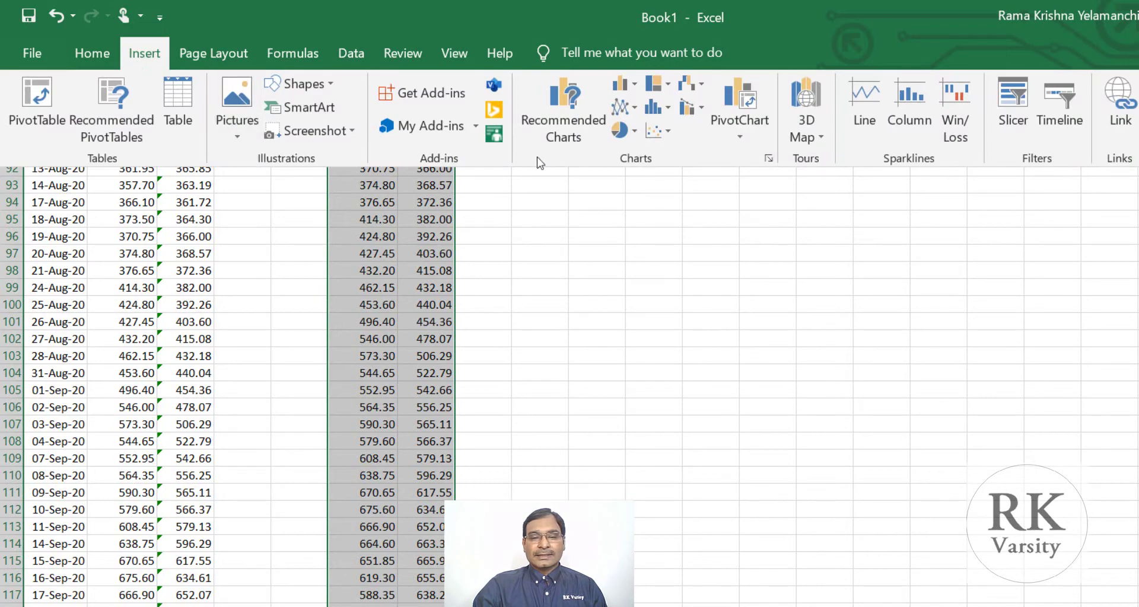
left_click(635, 108)
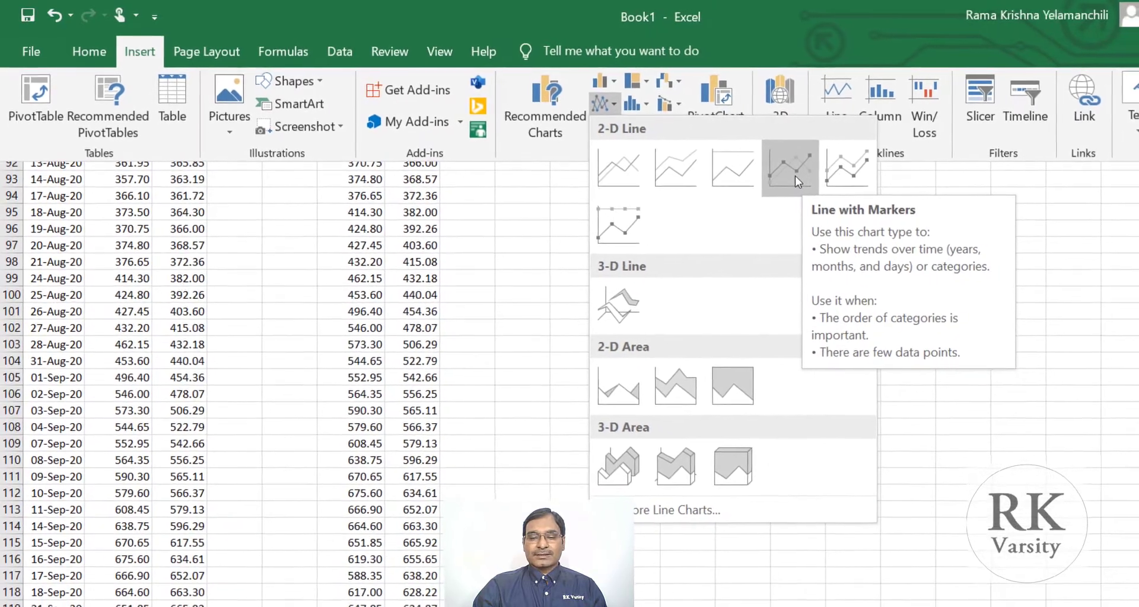
left_click(798, 173)
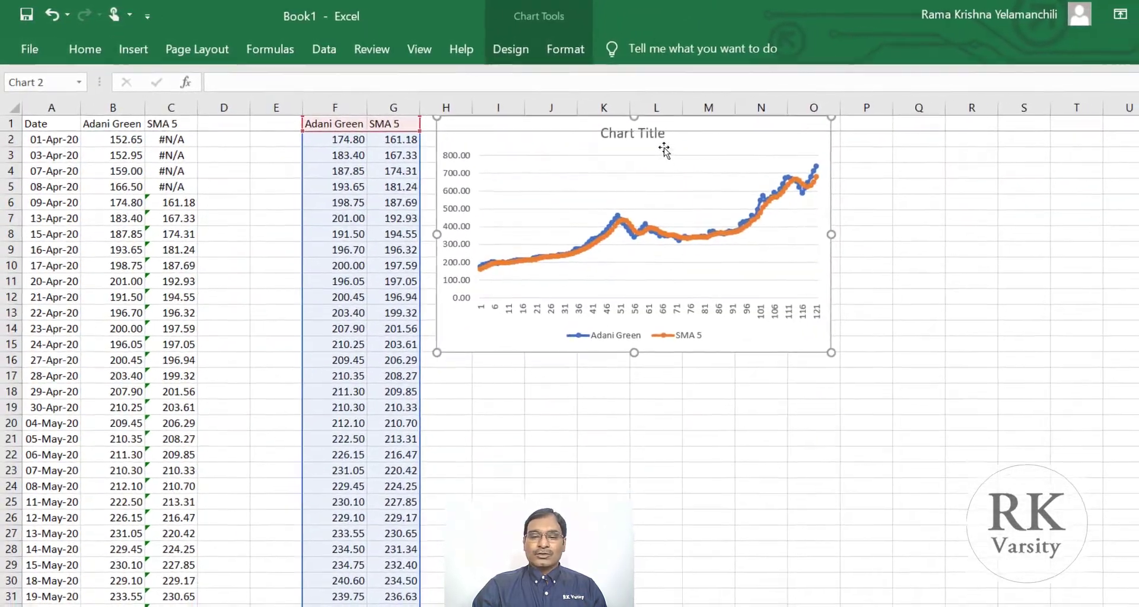
Move the chart lower beside the data and enlarge it to span about columns H to V and rows 6 to 28.
left_click_drag(530, 355, 521, 565)
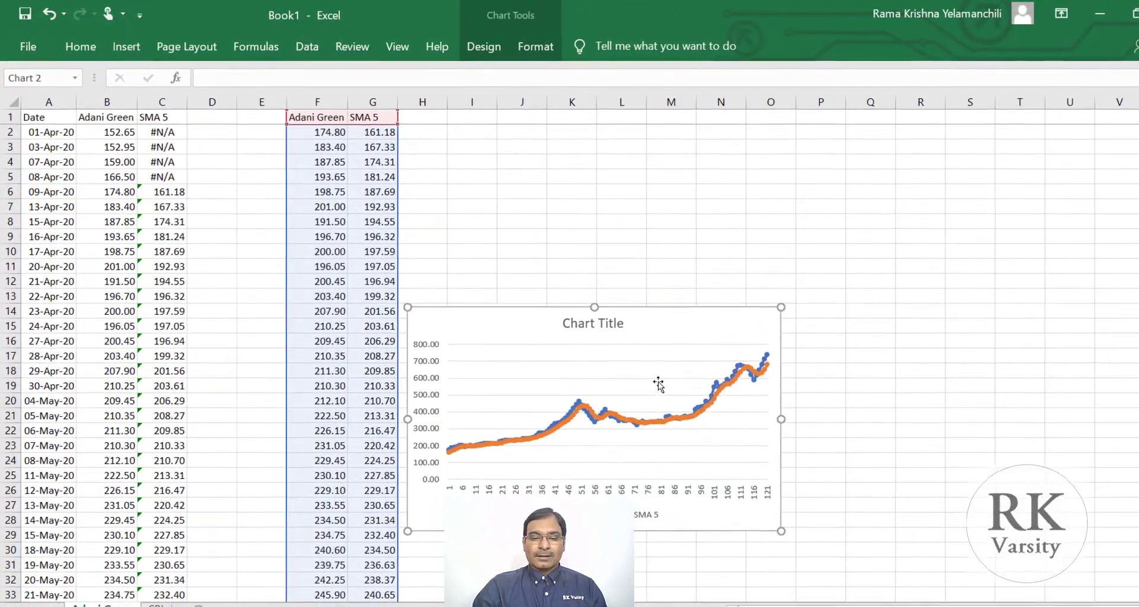
left_click_drag(799, 298, 1111, 188)
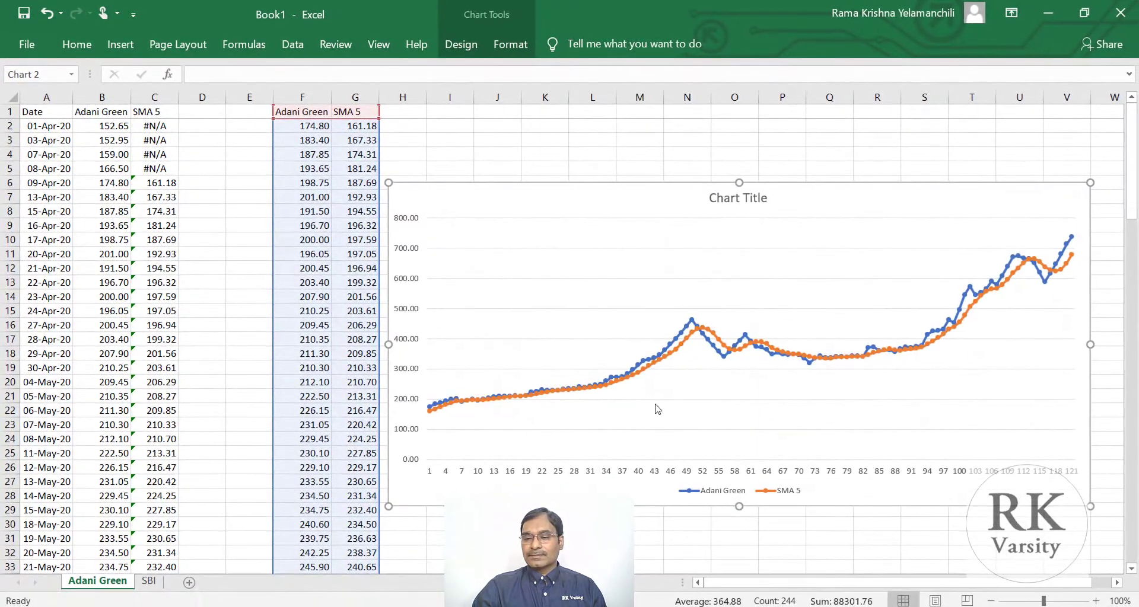
left_click(544, 539)
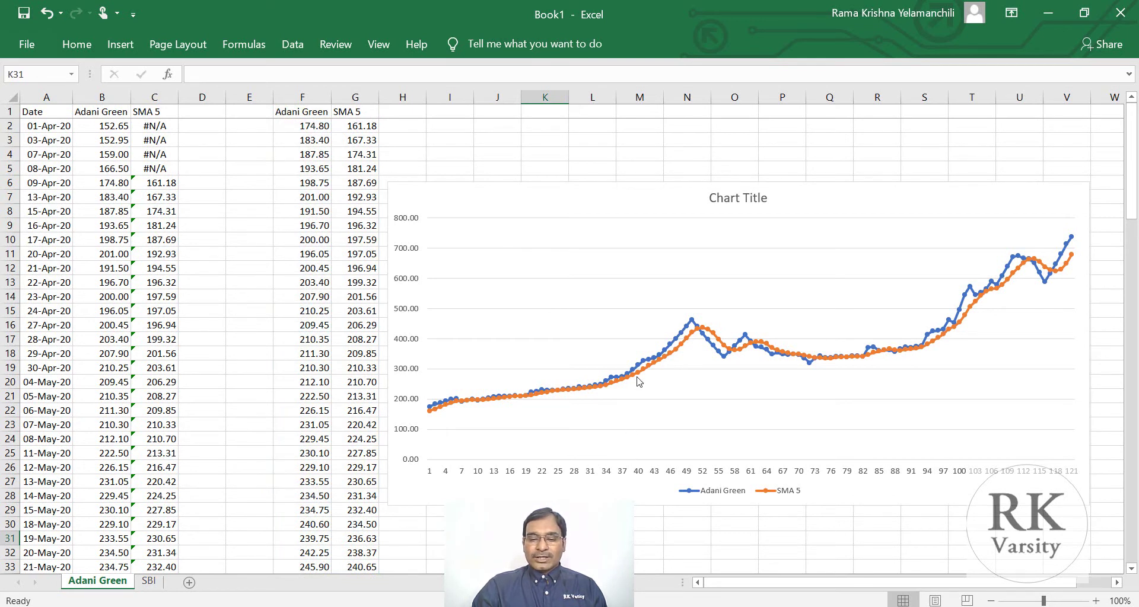
Examine where the Adani Green price line runs above, below and across the SMA 5 line in the chart.
mouse_move(638, 381)
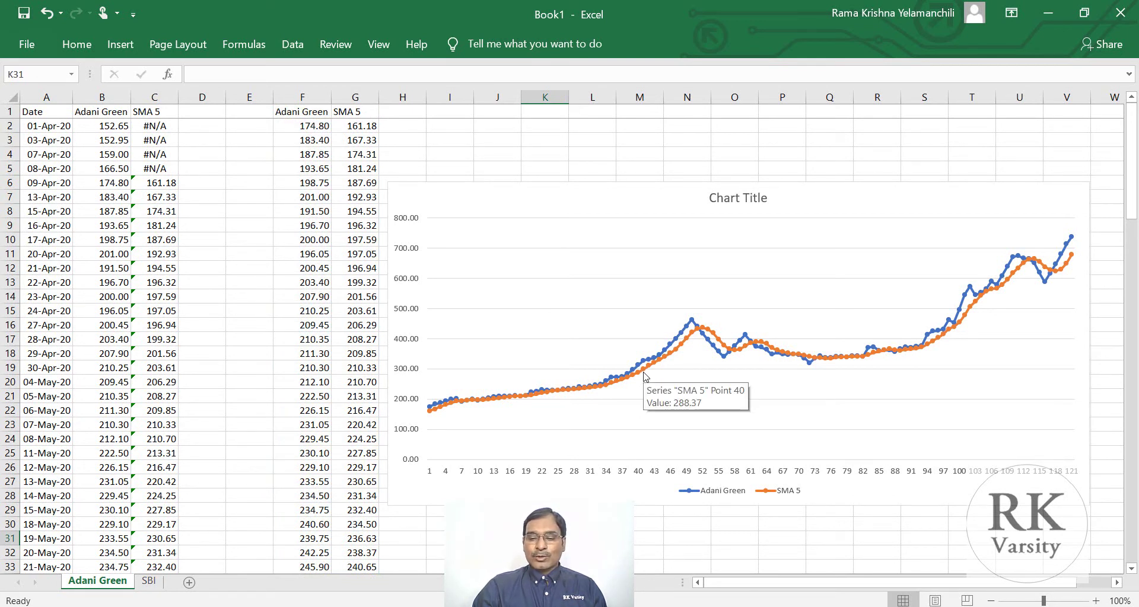
mouse_move(657, 358)
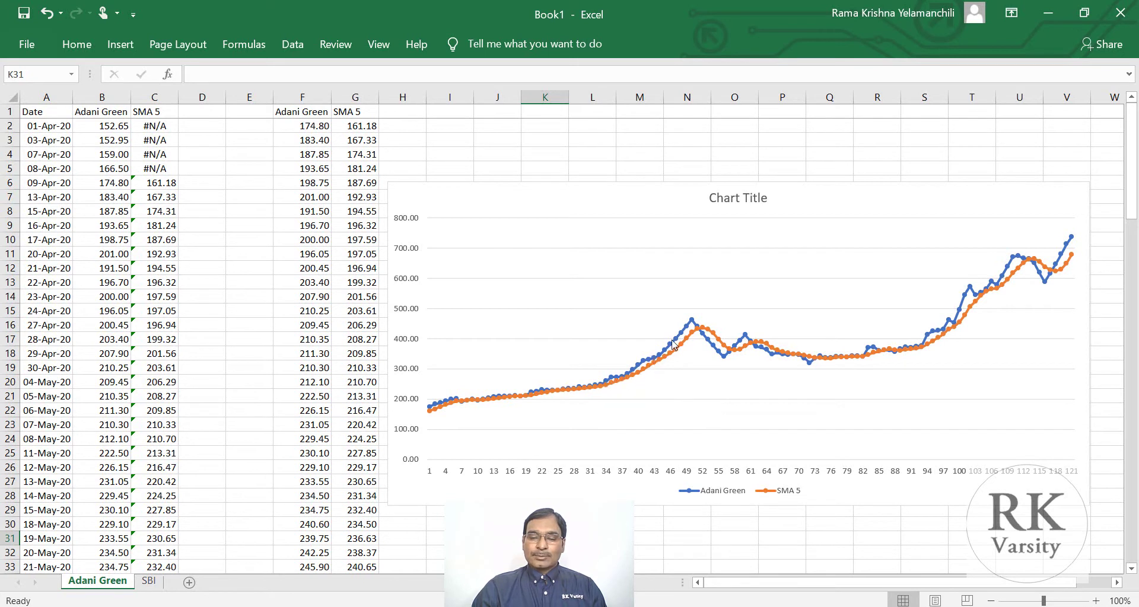
mouse_move(693, 322)
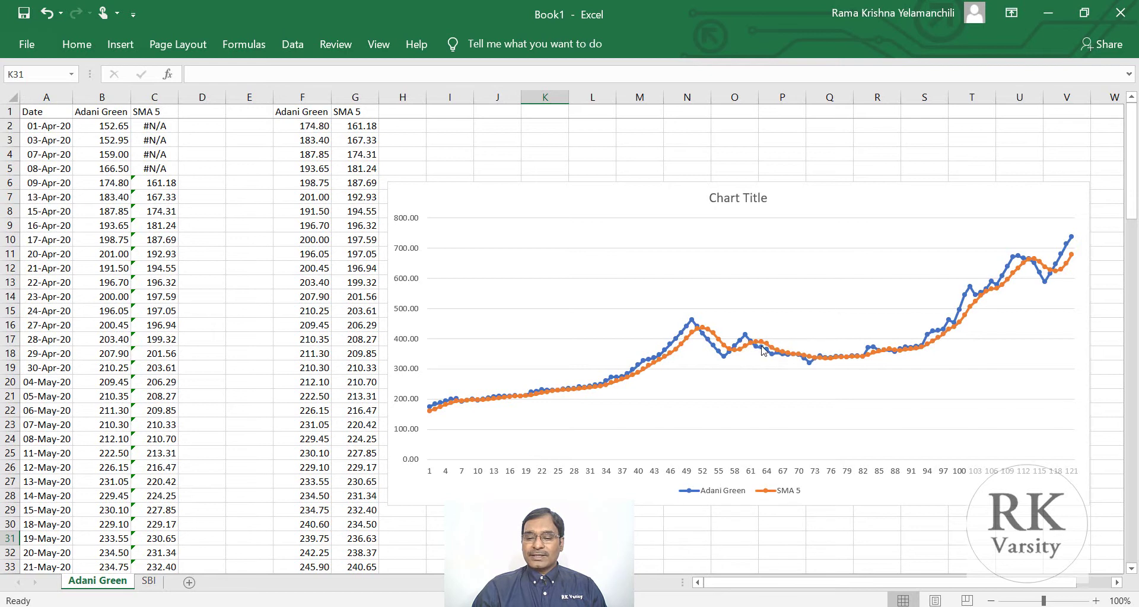
mouse_move(761, 349)
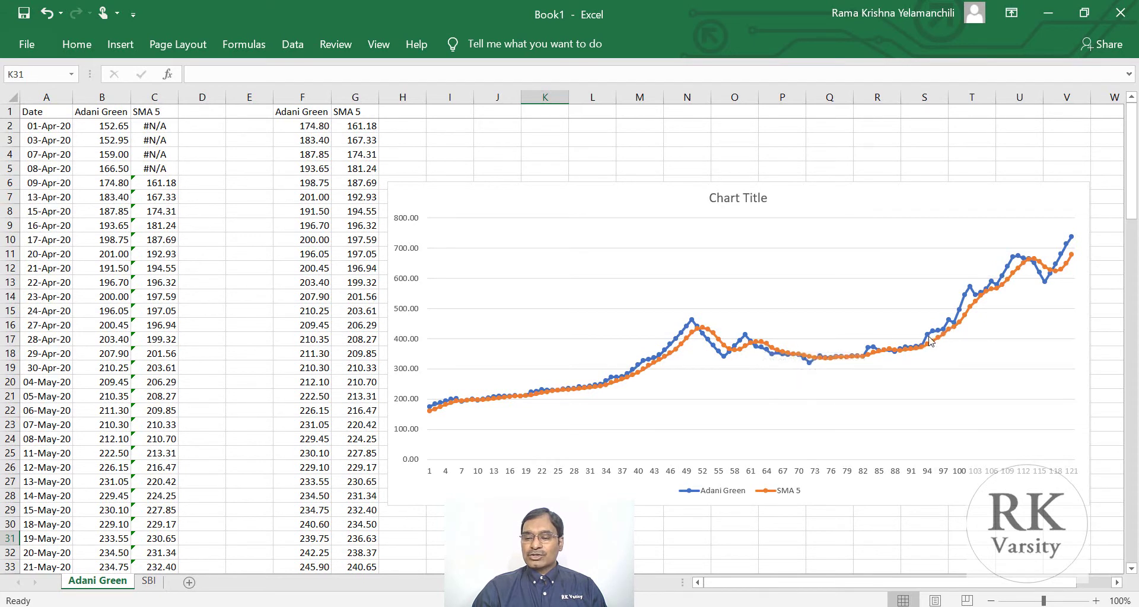
mouse_move(920, 353)
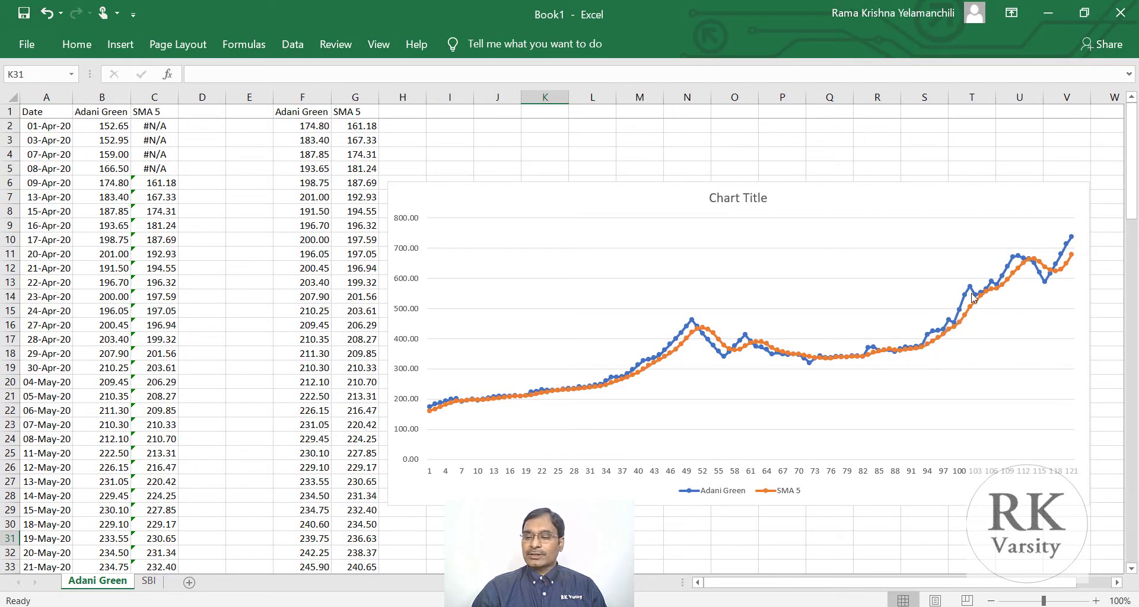
mouse_move(1030, 265)
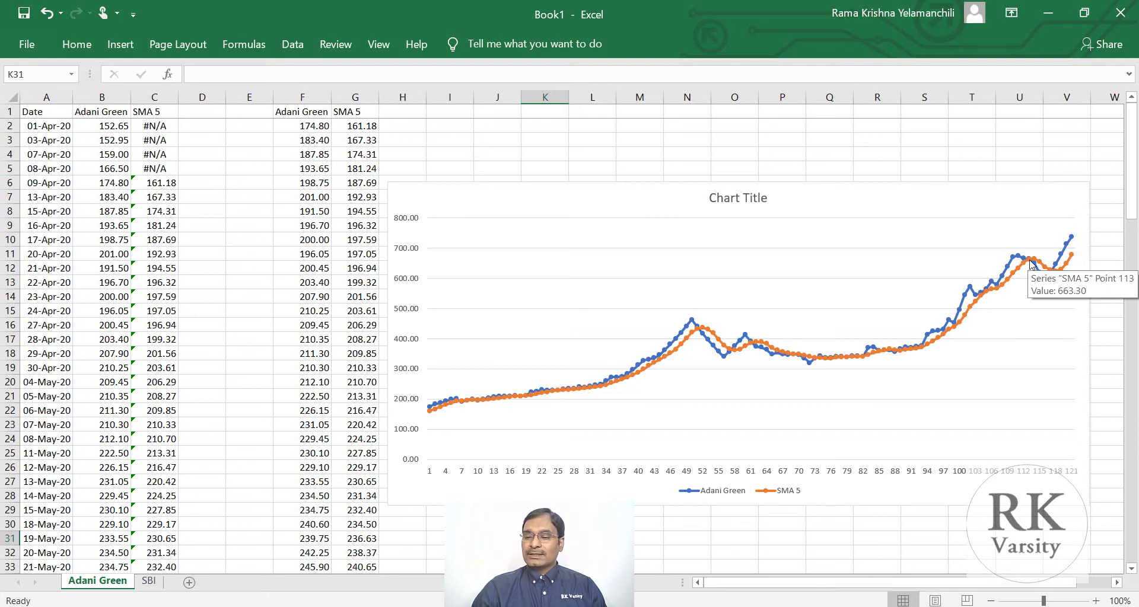
mouse_move(443, 405)
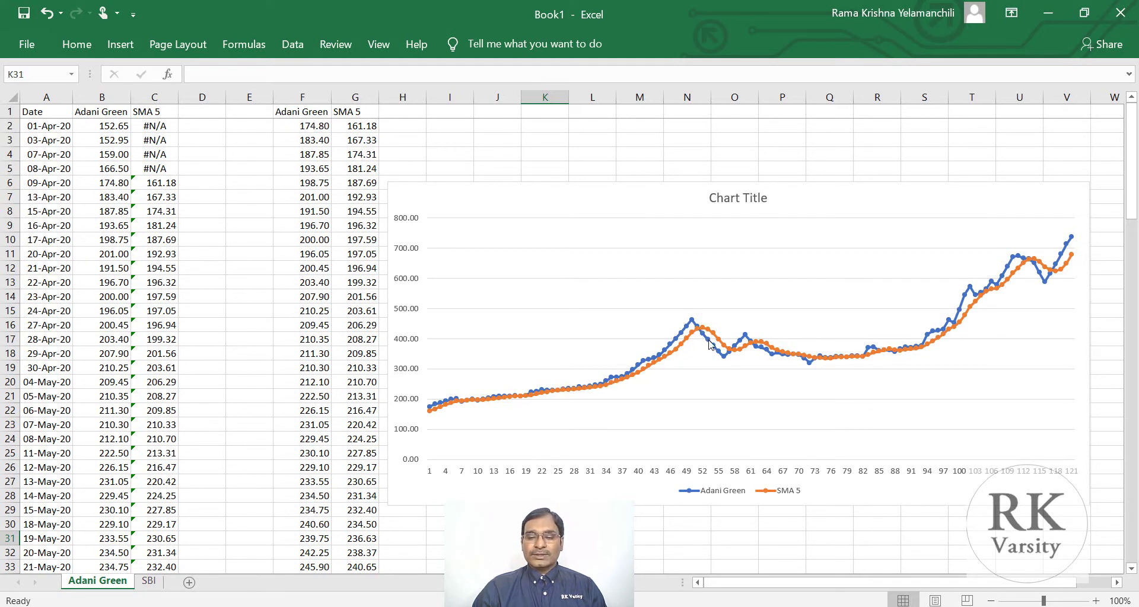
mouse_move(723, 359)
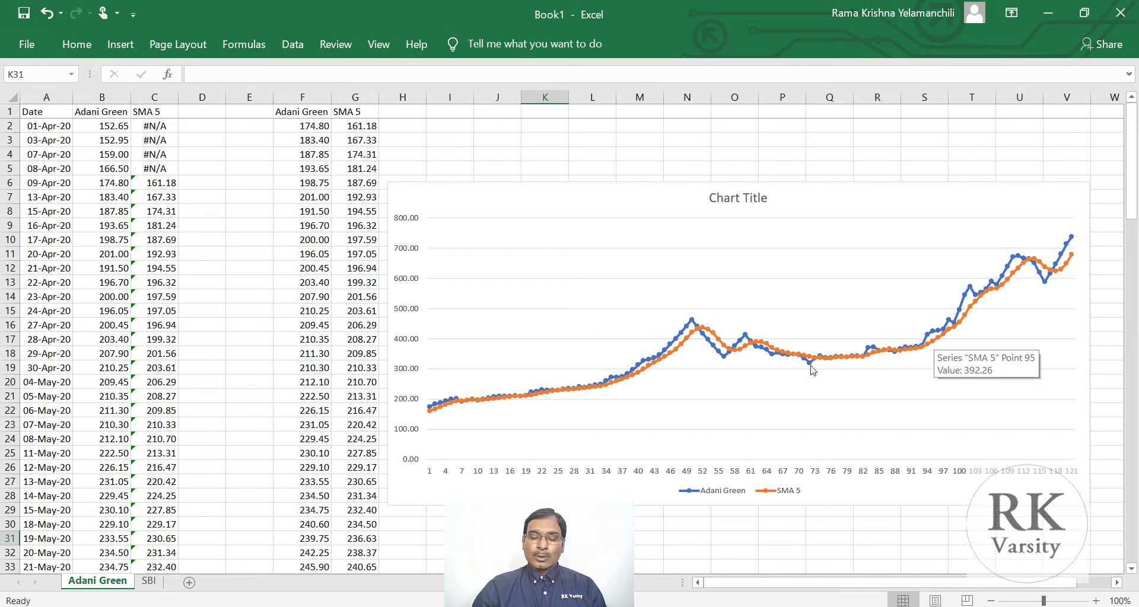
Enter the heading SMA5 in cell C1 of the SBI sheet.
left_click(148, 582)
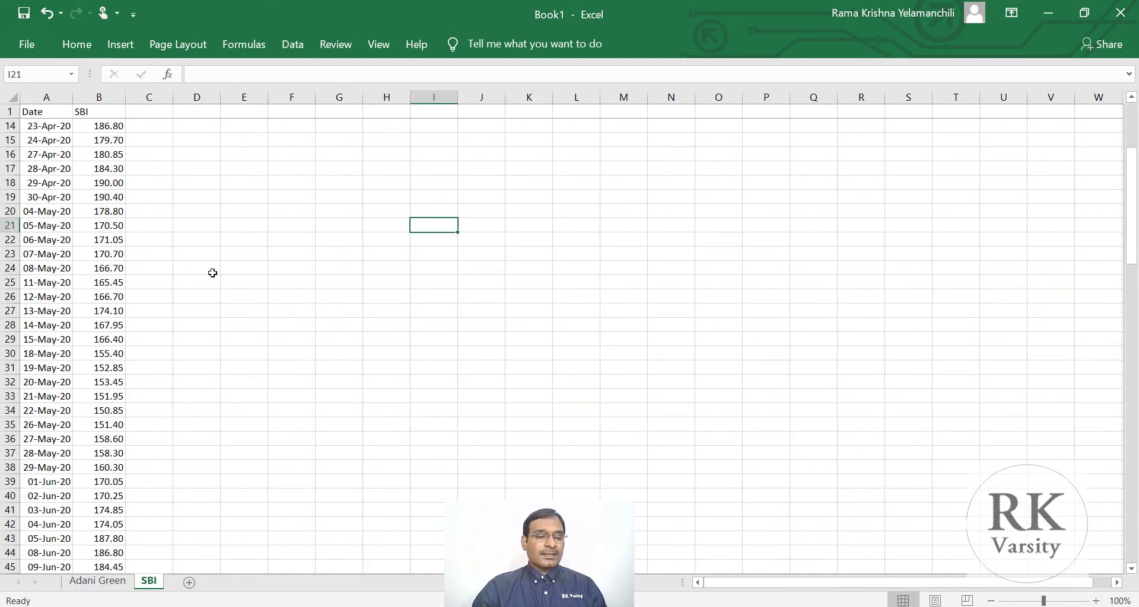
left_click(148, 112)
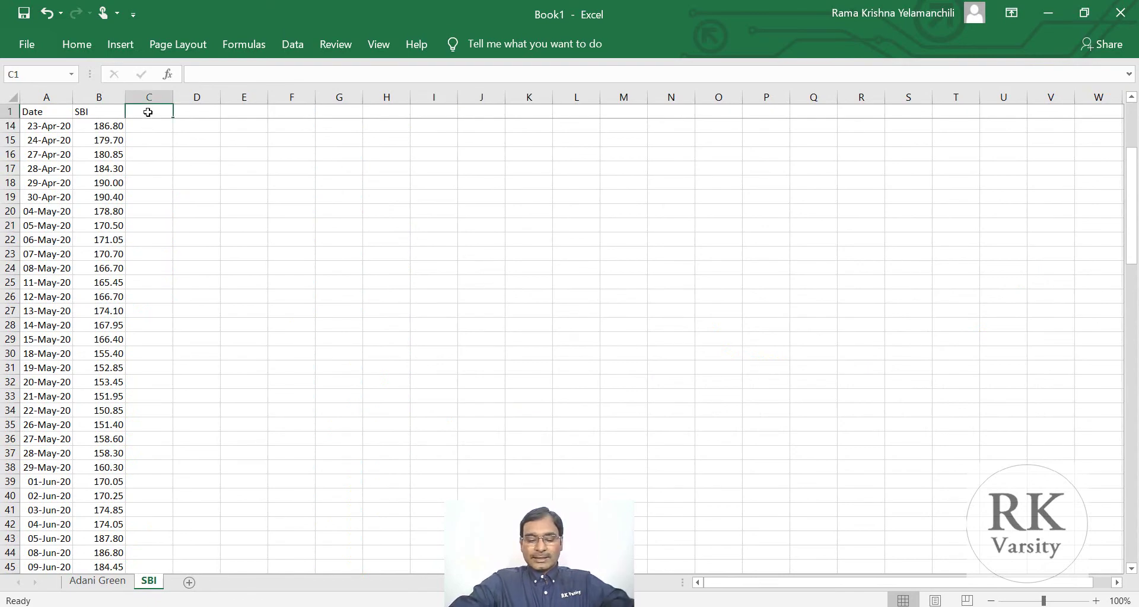
type("SMA")
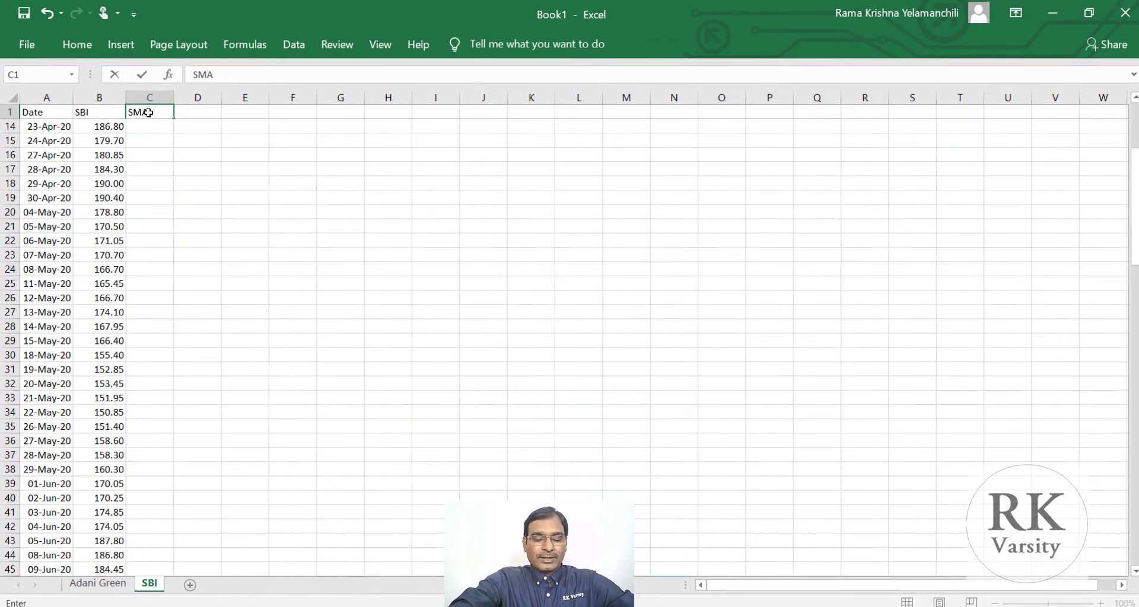
type("5")
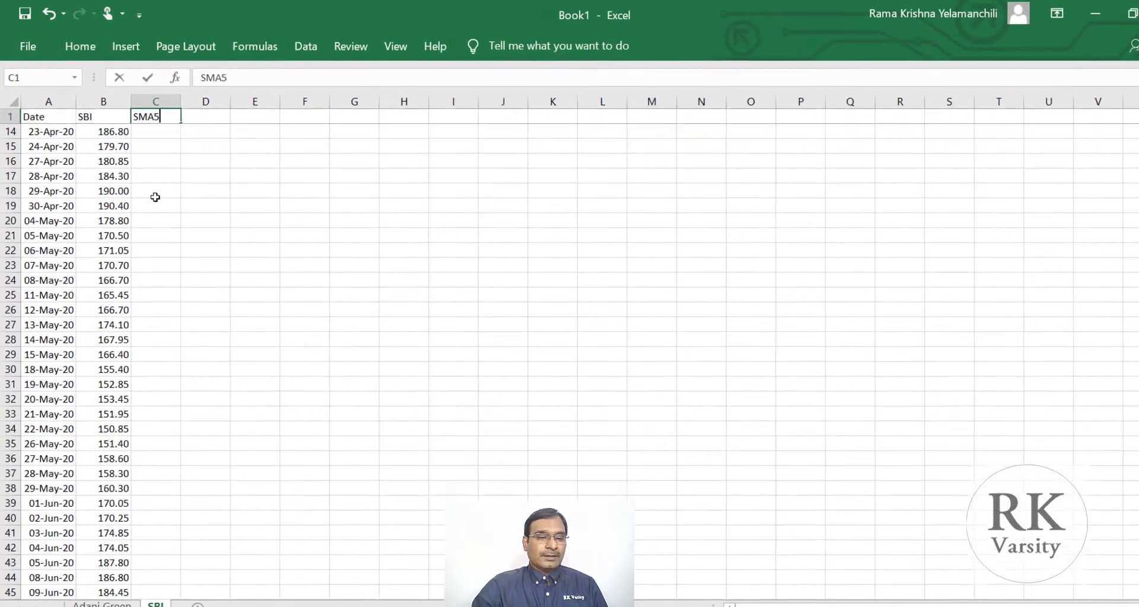
left_click(157, 133)
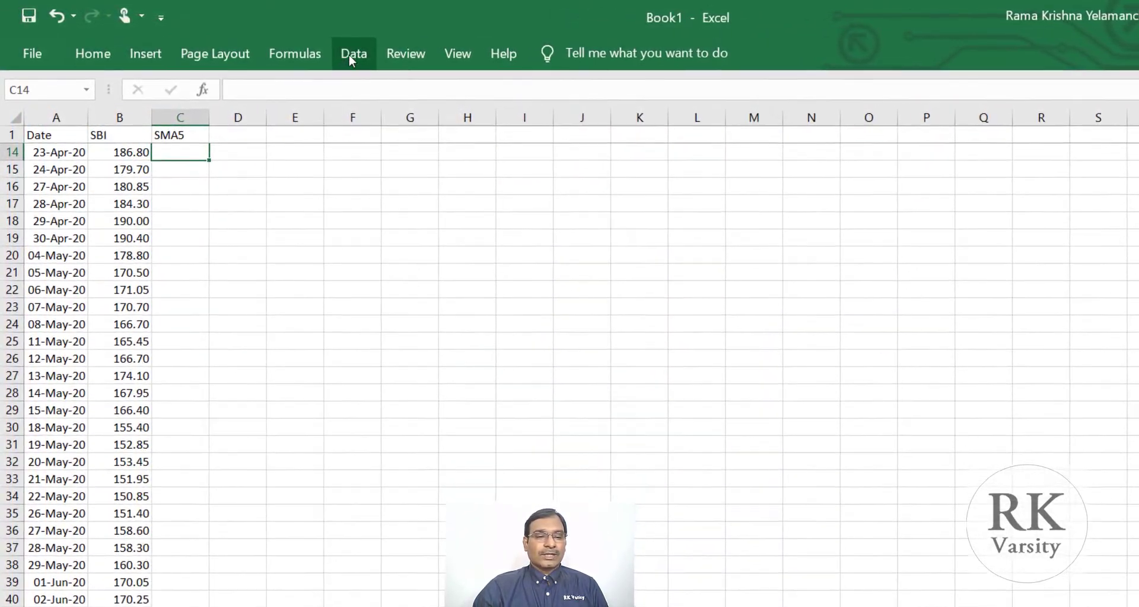
Run the Moving Average analysis on $B$1:$B$126 with labels in the first row, interval 5 and output range $C$2.
left_click(349, 59)
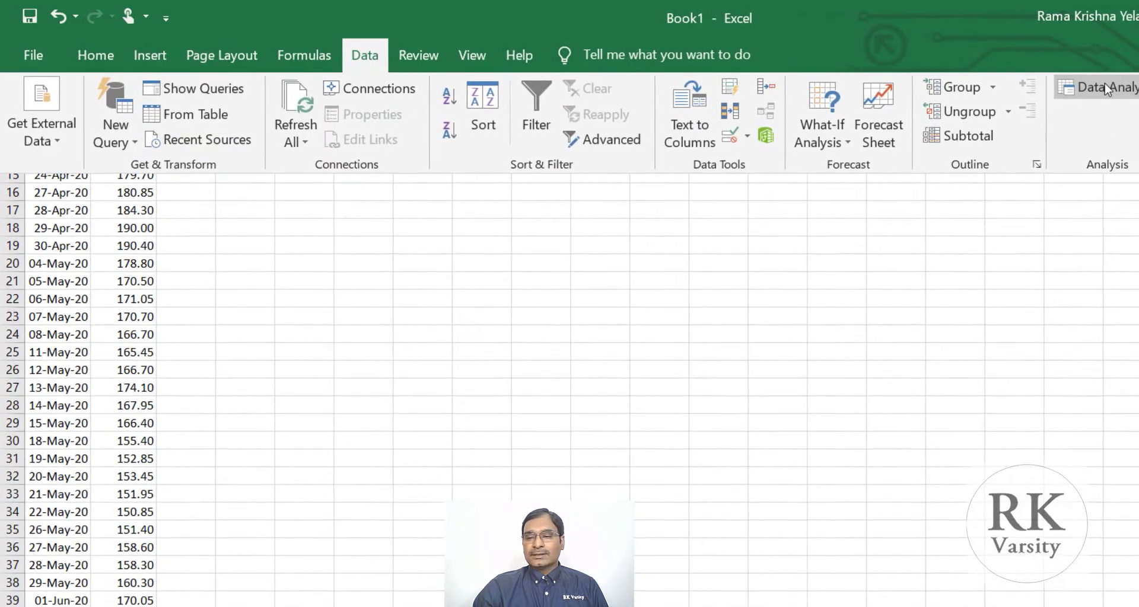
left_click(1104, 89)
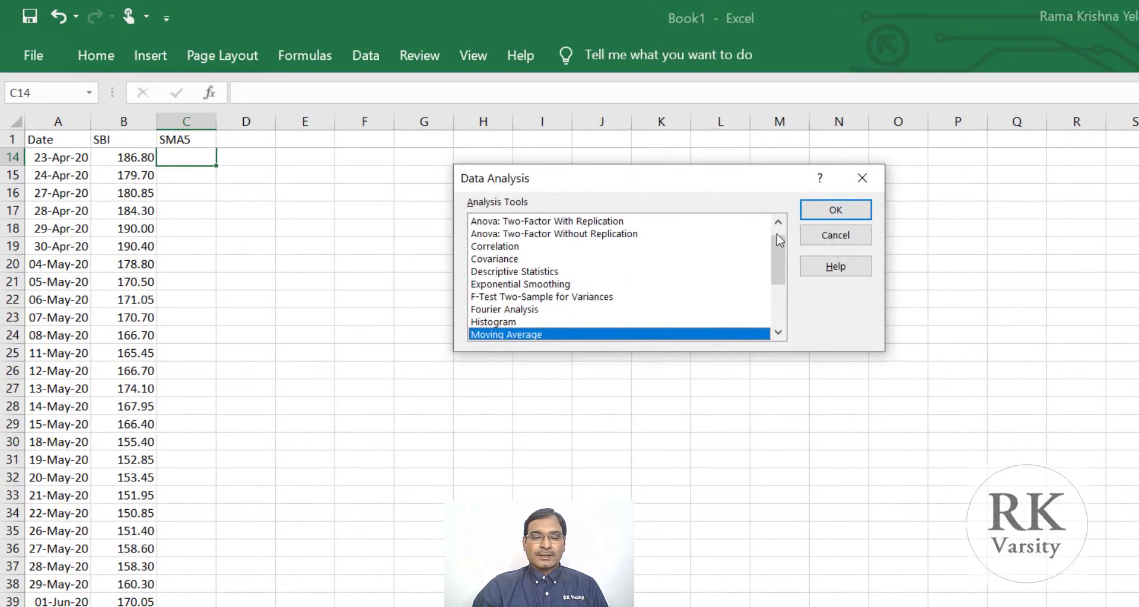
left_click(833, 210)
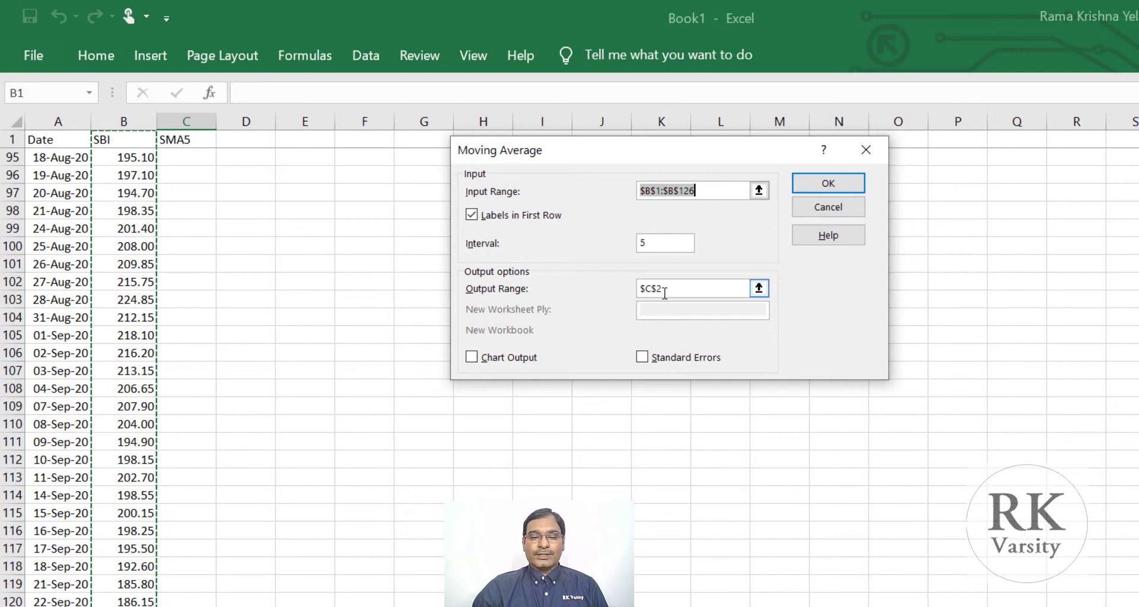
left_click(813, 189)
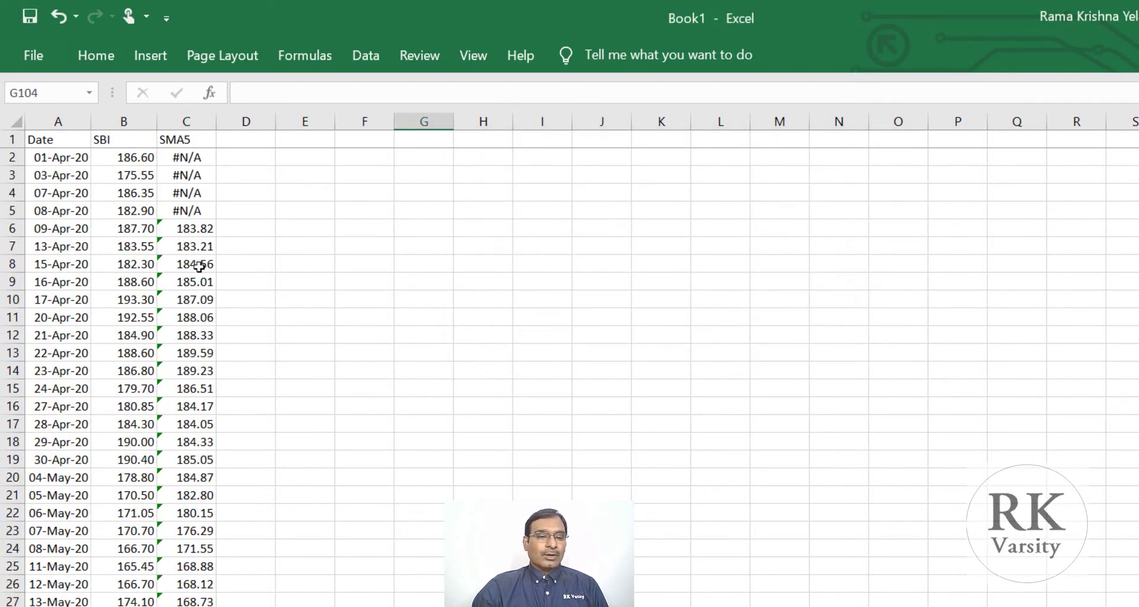
Copy the SBI and SMA5 headers from B1:C1 to F1:G1.
left_click_drag(111, 146, 187, 145)
key("ctrl+c")
left_click(356, 140)
key("ctrl+v")
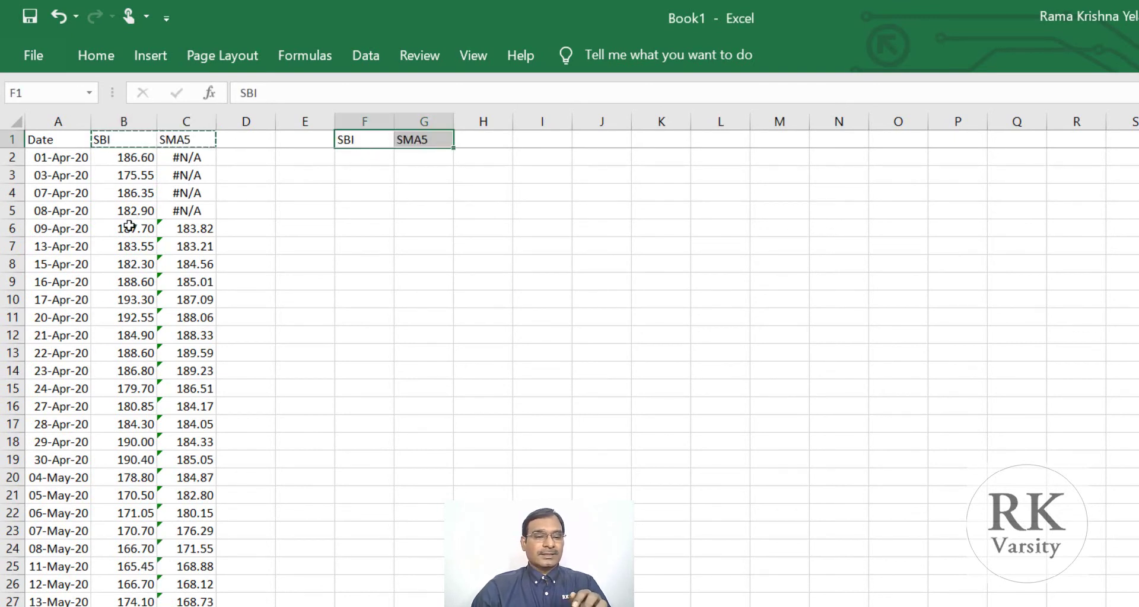
Copy the SBI prices and moving averages from B6:C126 and paste them as values starting at F2.
left_click(129, 227)
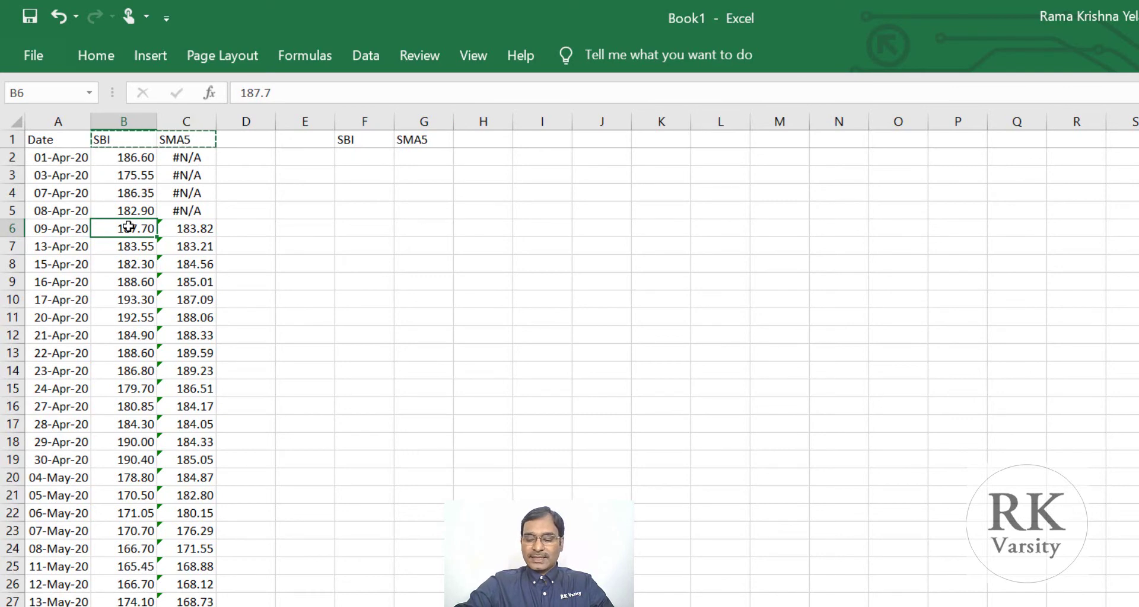
key("ctrl+shift+Right")
key("ctrl+shift+Down")
key("ctrl+c")
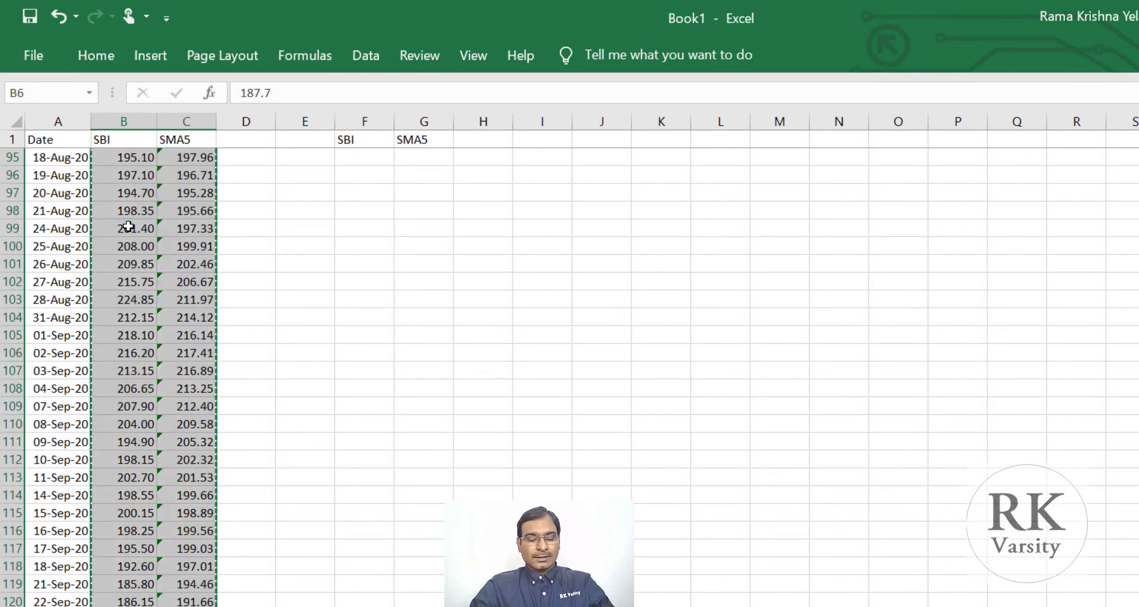
key("ctrl+Home")
left_click(364, 156)
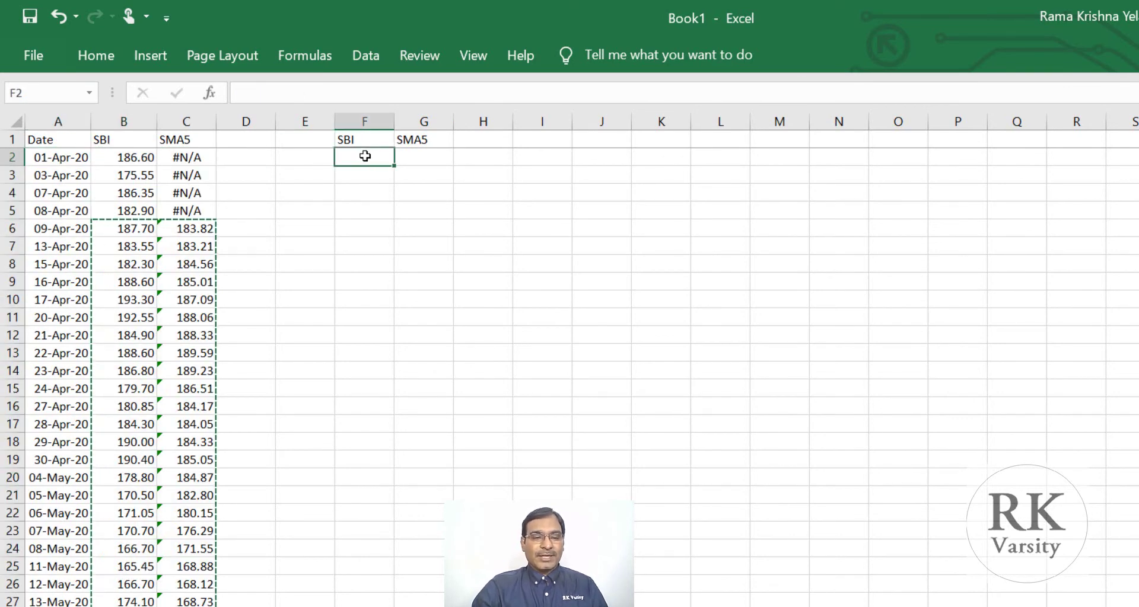
right_click(365, 156)
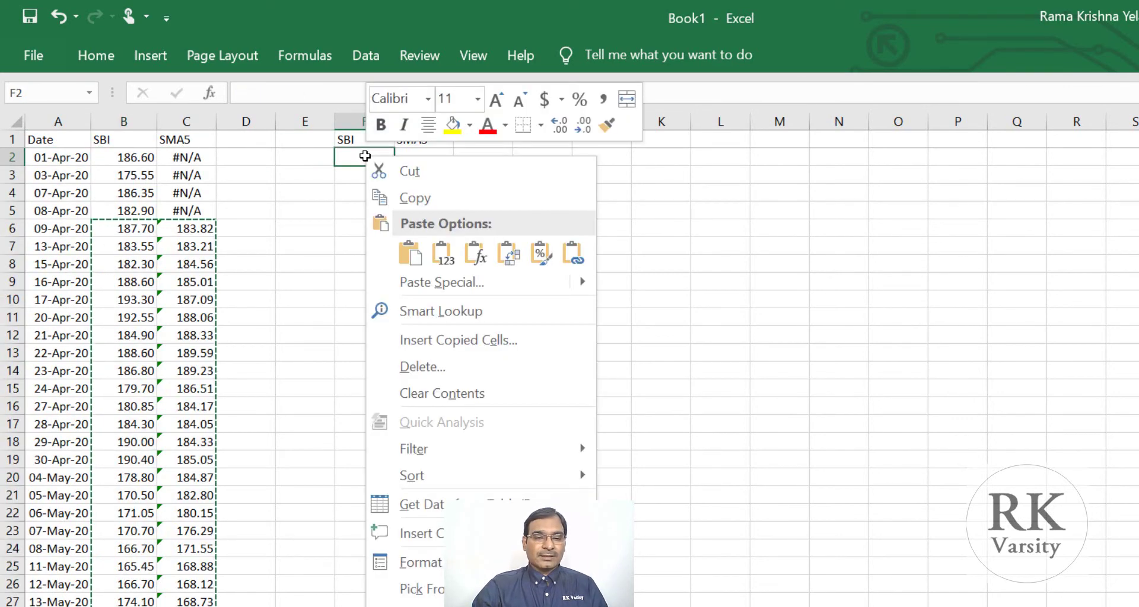
left_click(441, 255)
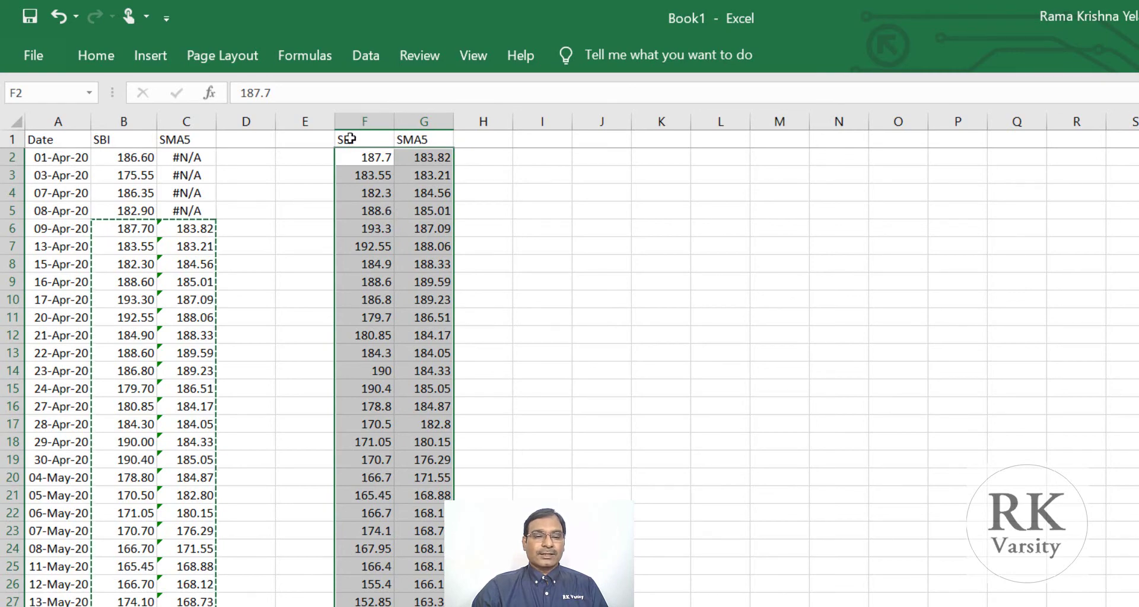
Insert a Line with Markers chart of the SBI and SMA5 data in columns F:G and enlarge it up to row 6 and across to column V.
left_click_drag(353, 137, 415, 194)
key("ctrl+shift+Down")
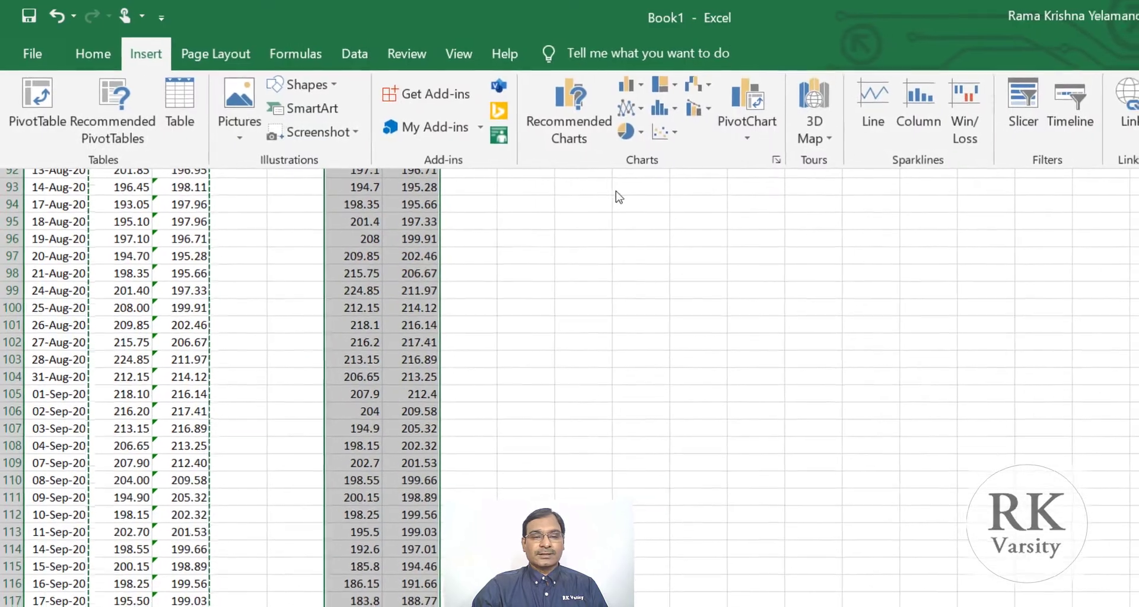
left_click(647, 109)
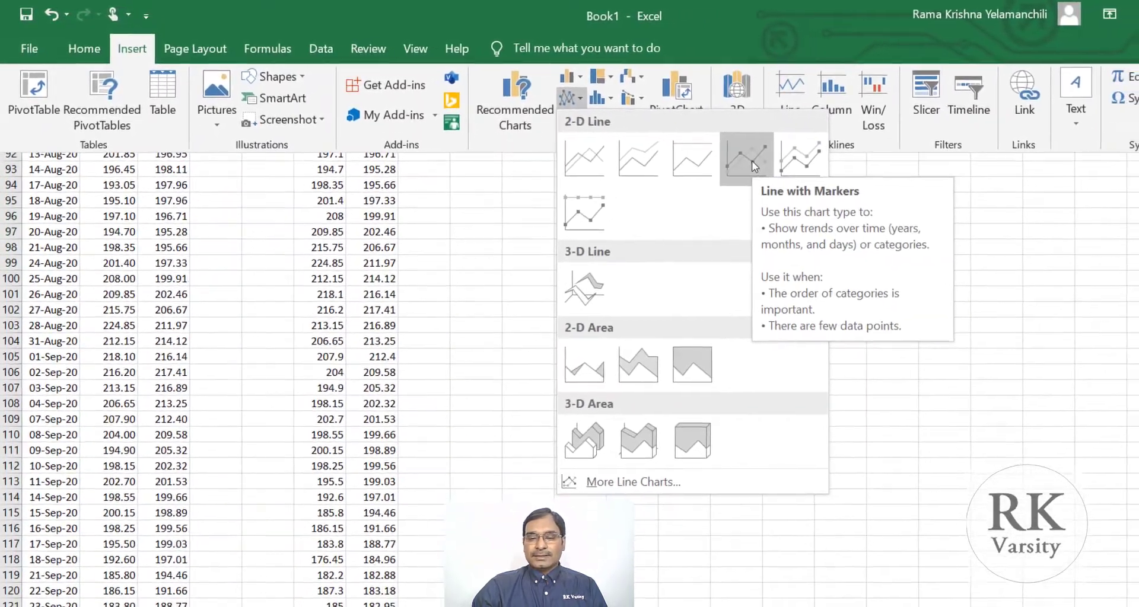
left_click(782, 166)
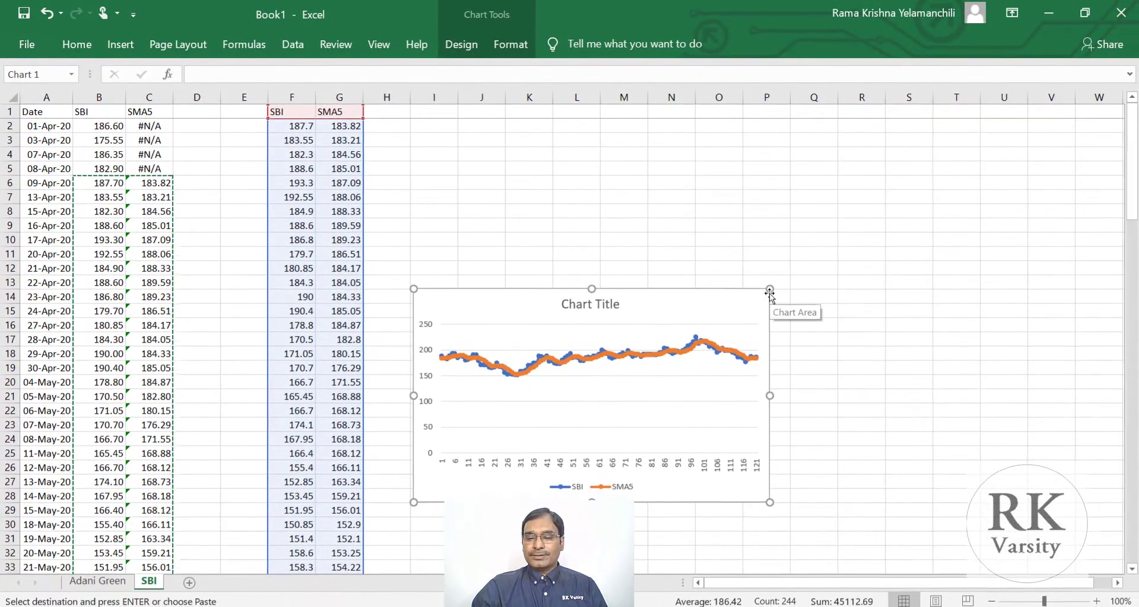
left_click_drag(773, 290, 1078, 179)
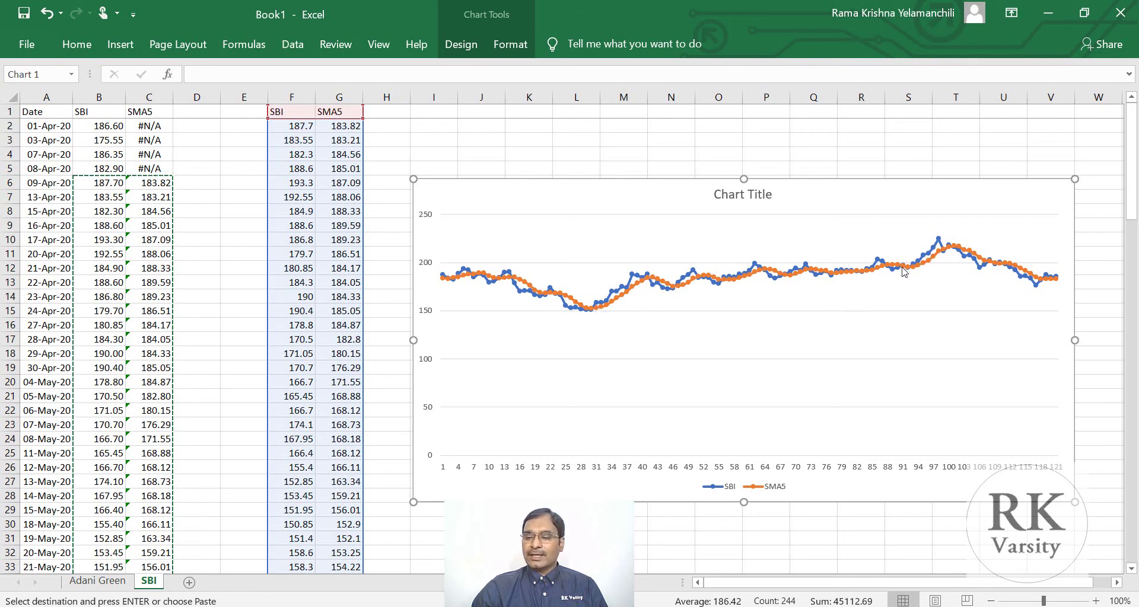
Examine the points on the chart where the SBI price line crosses the SMA5 line.
mouse_move(915, 267)
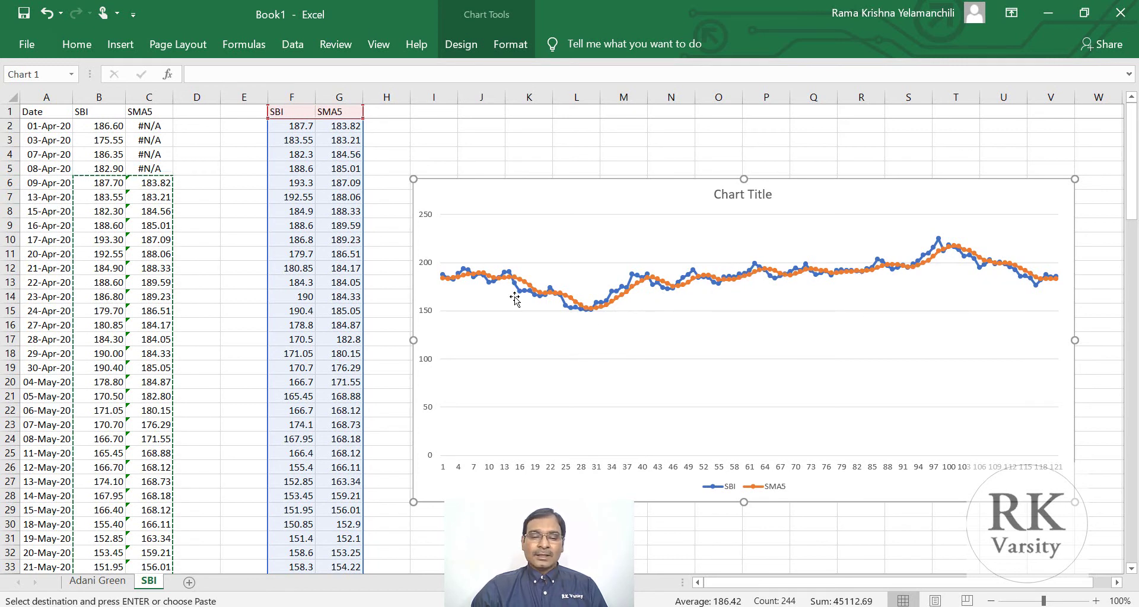
mouse_move(527, 294)
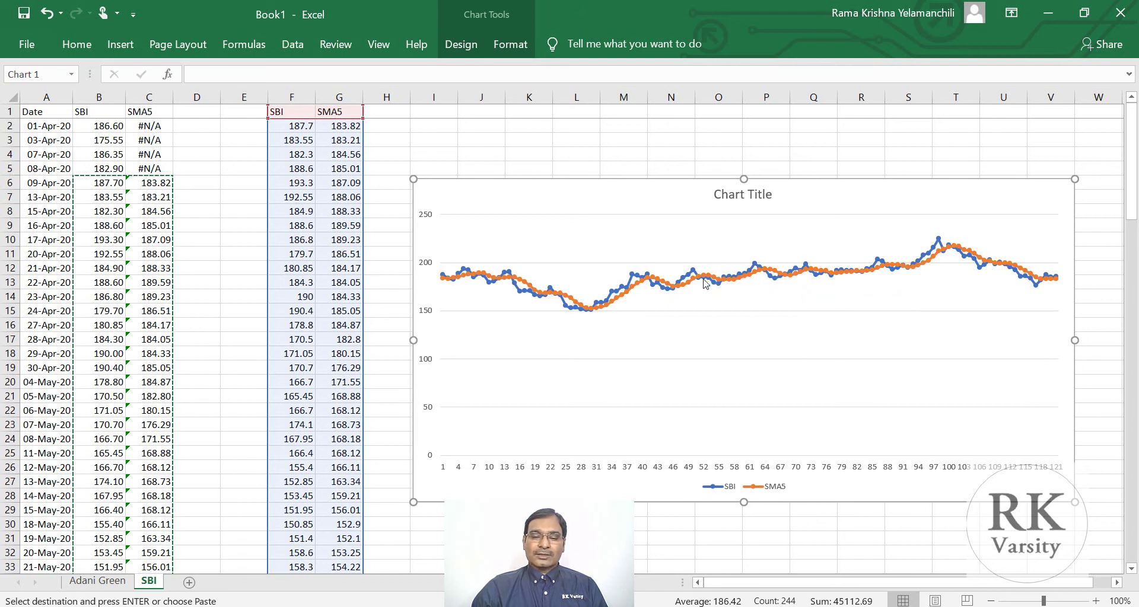
mouse_move(705, 283)
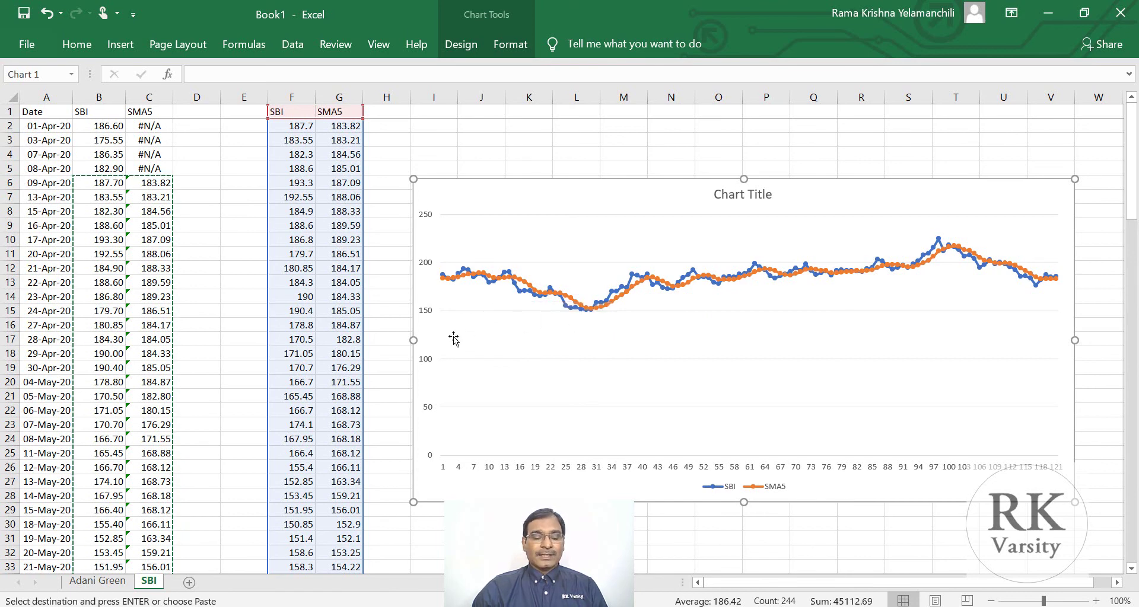
left_click(405, 378)
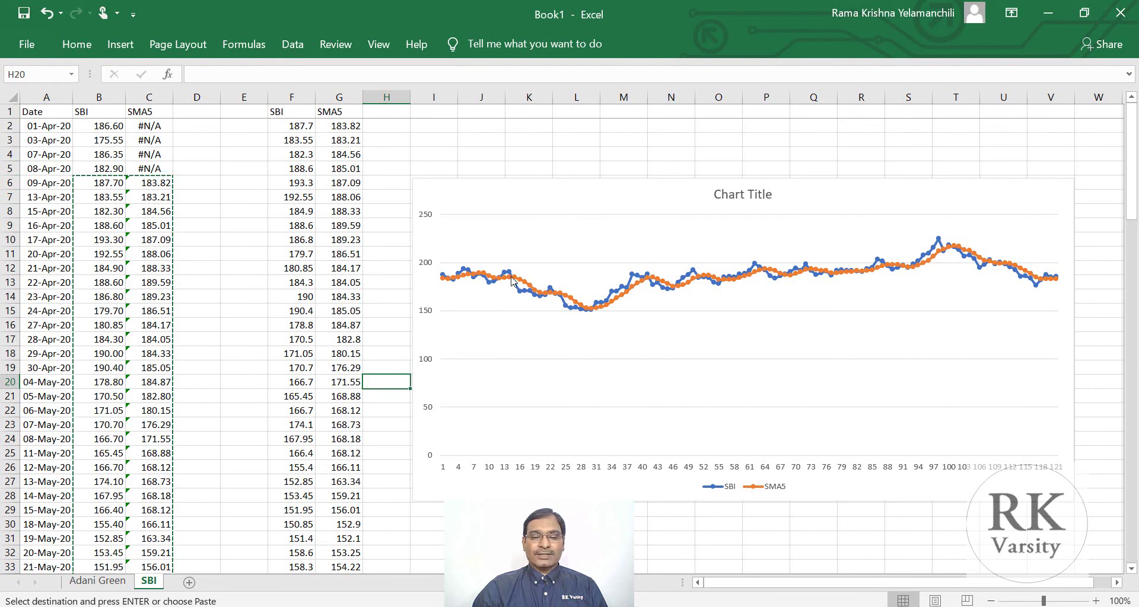
mouse_move(517, 291)
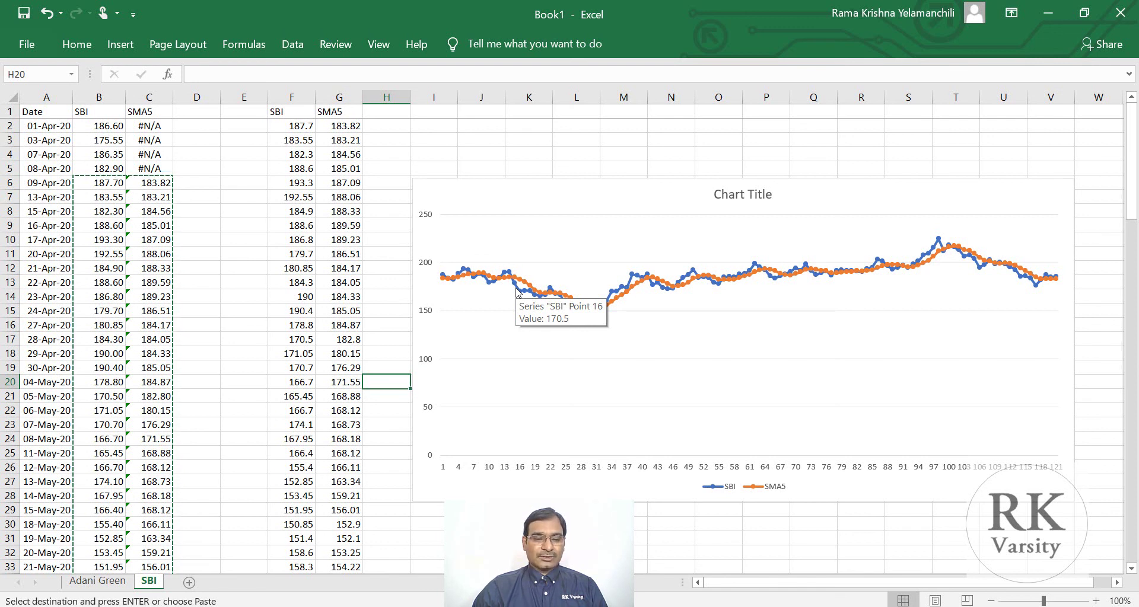
left_click(392, 353)
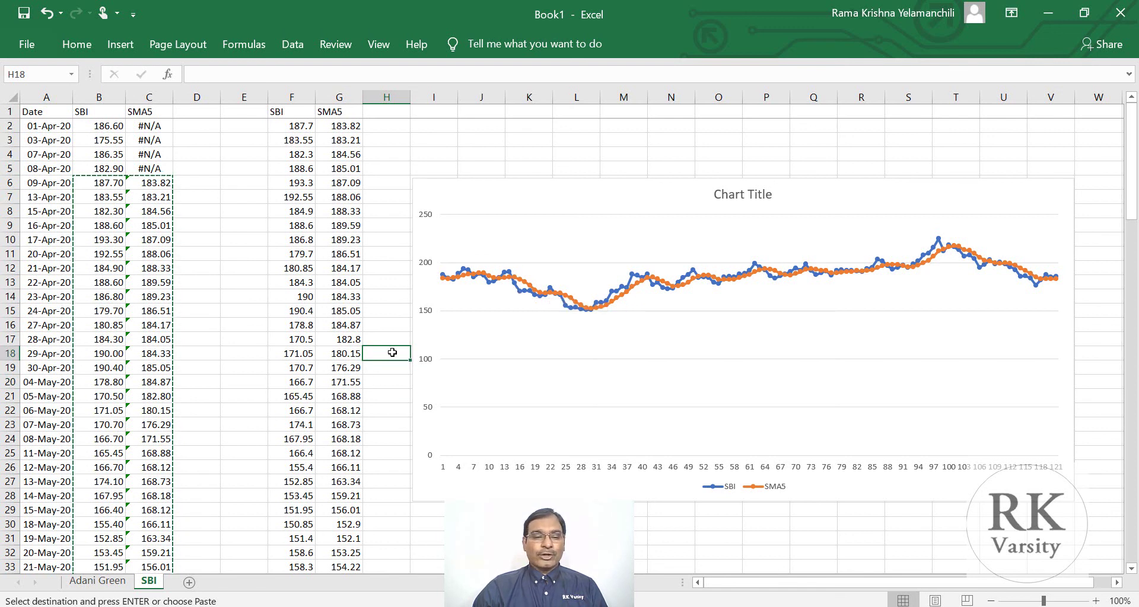